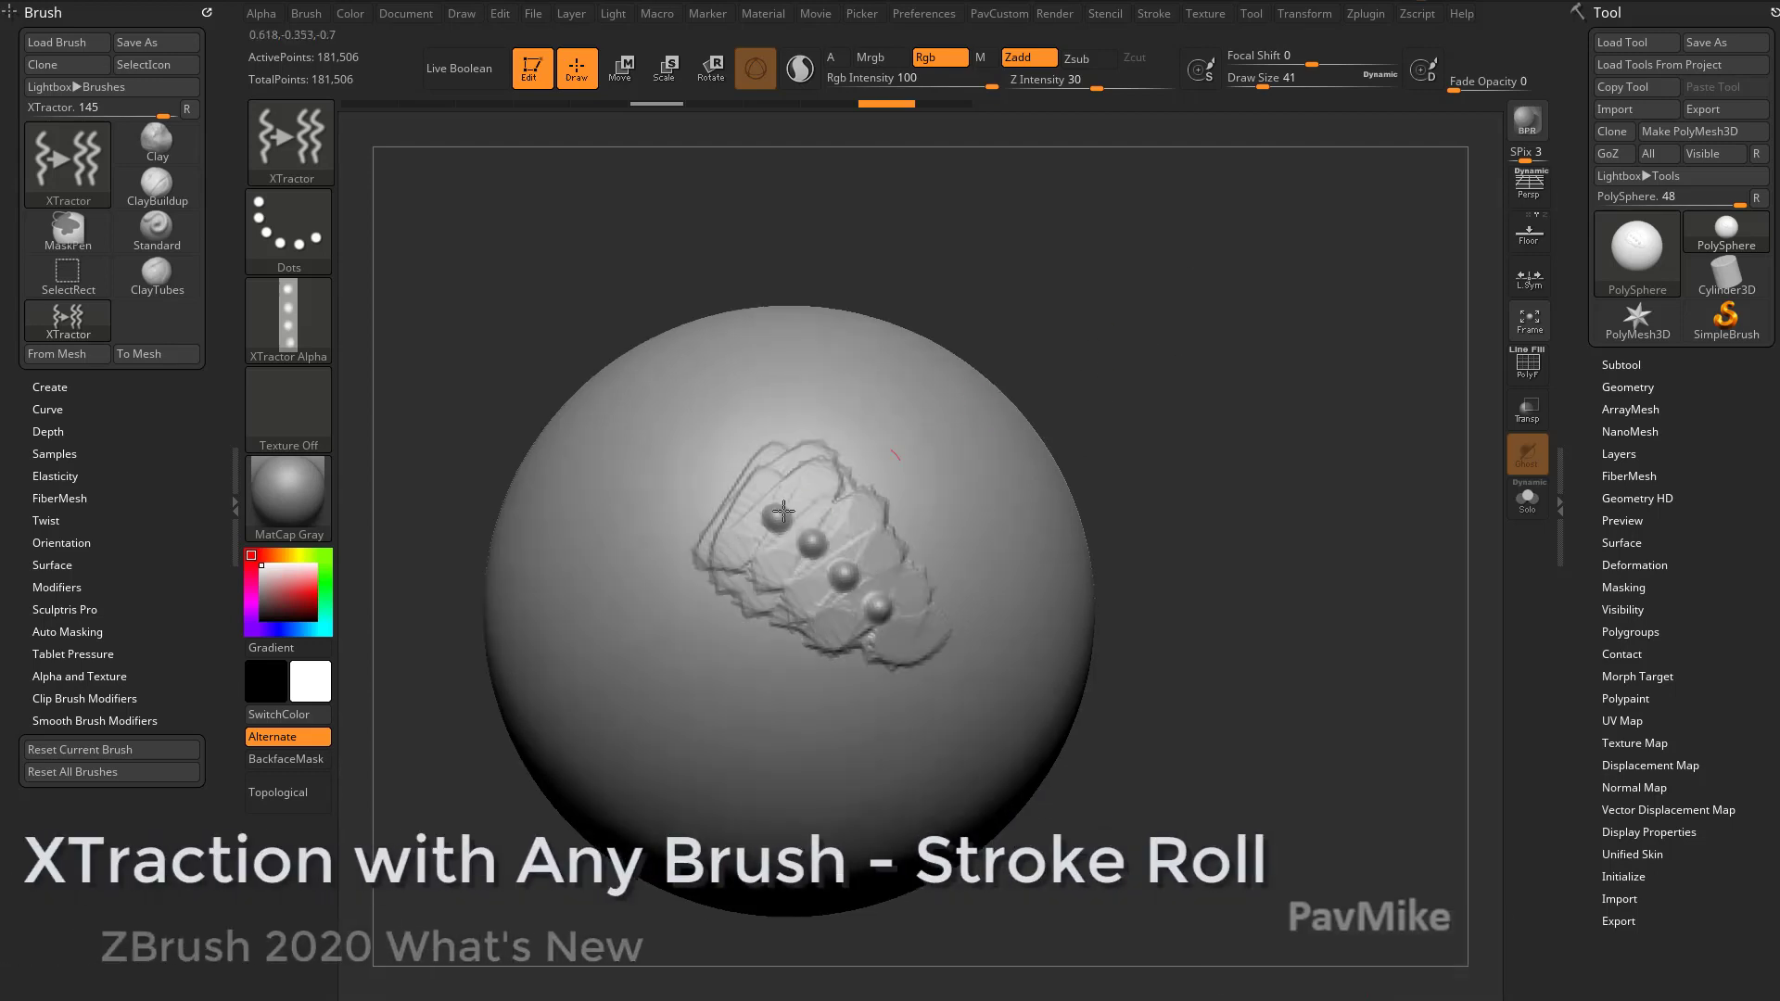
# Switch to the Standard brush and extract the row of raised bumps on the sphere as its alpha.
pyautogui.press('b')
pyautogui.press('s')
pyautogui.press('t')
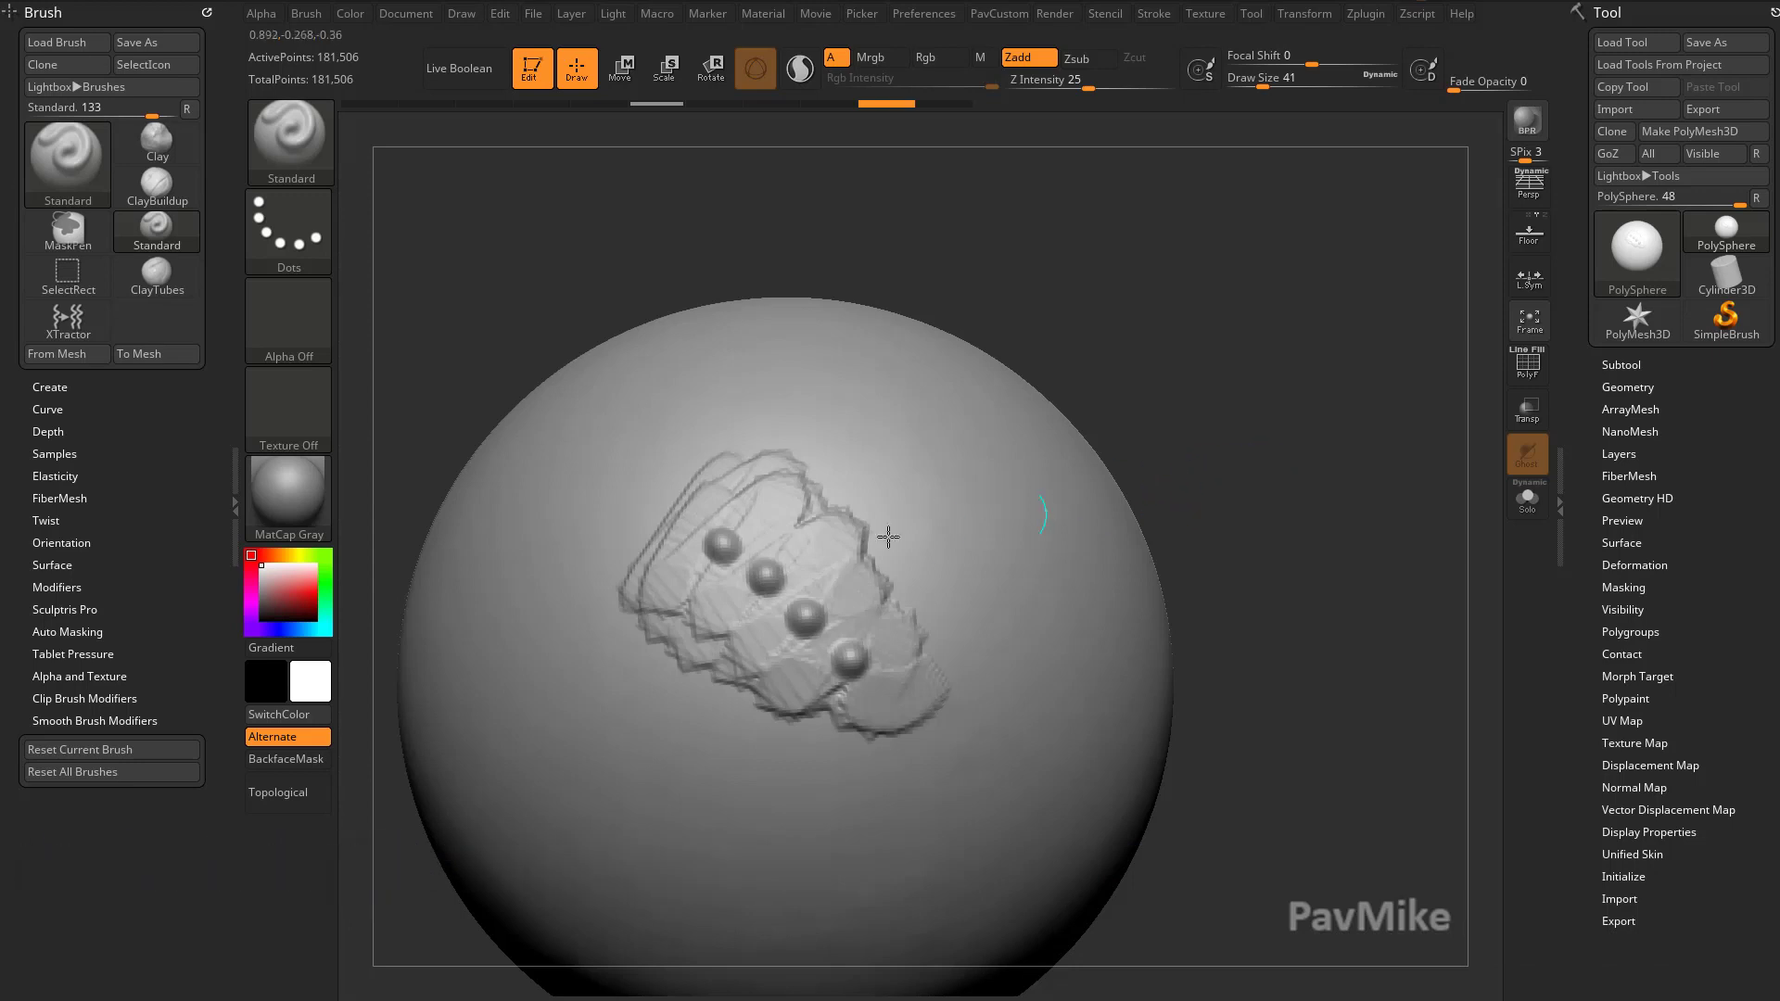
pyautogui.click(852, 661)
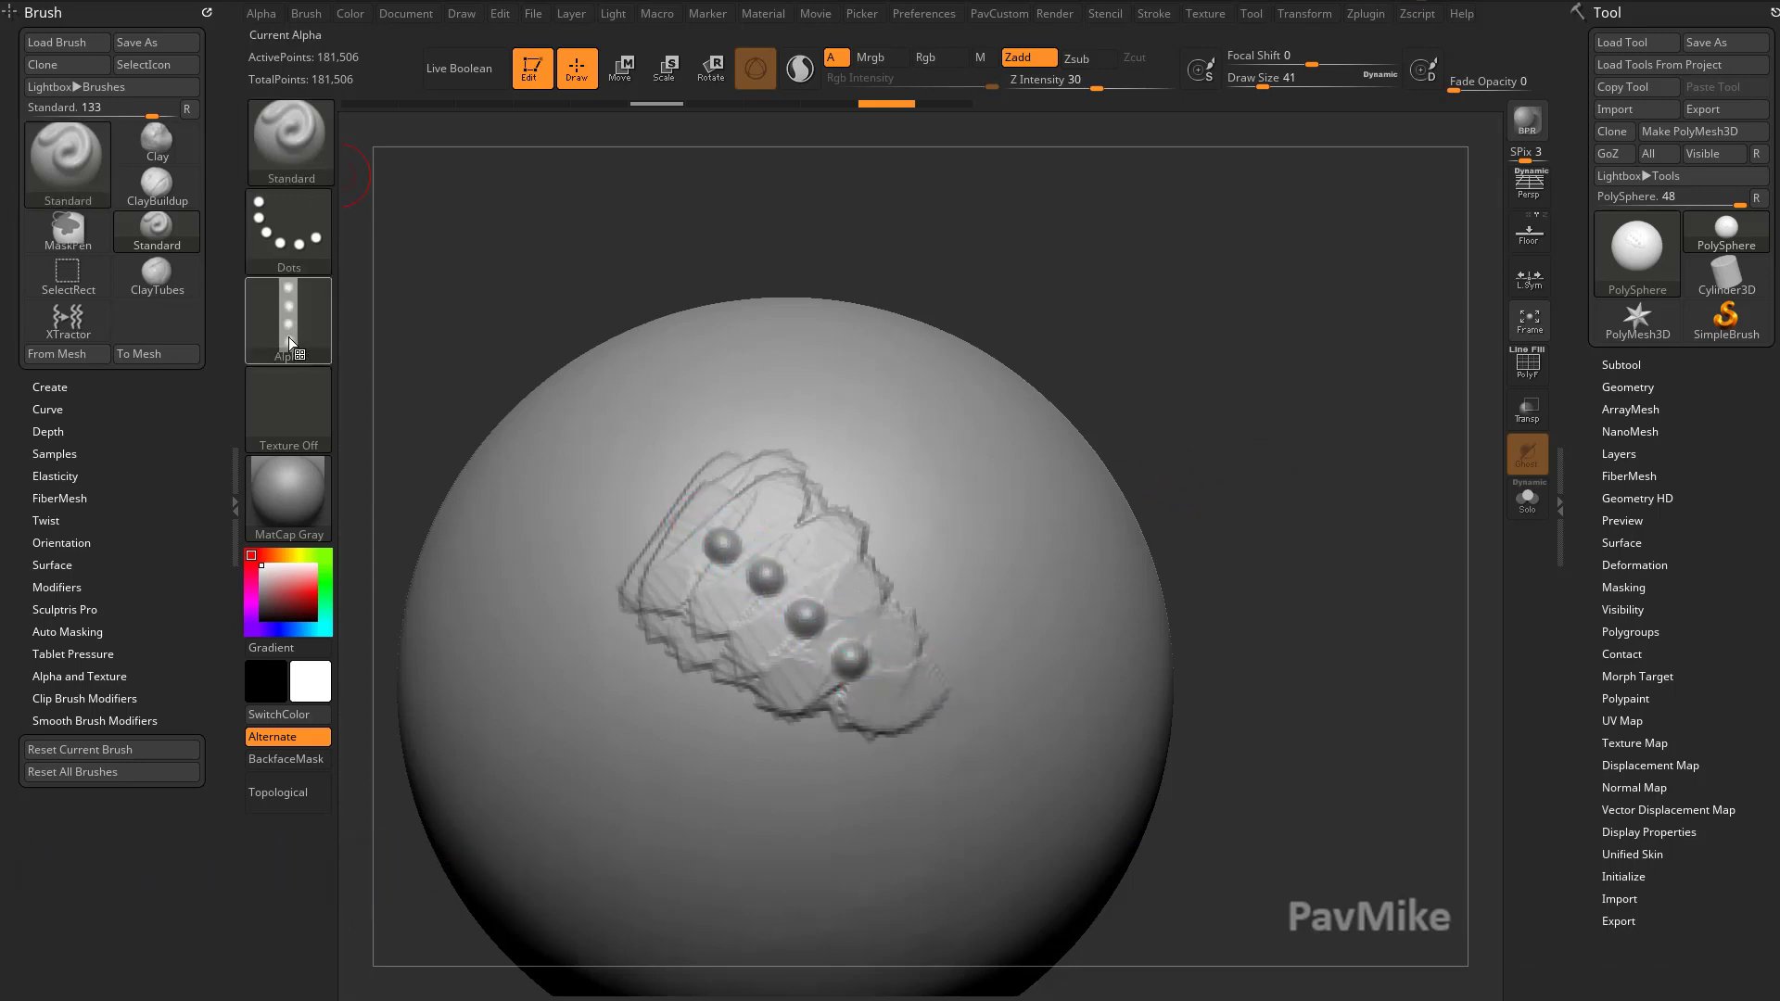
# Try the extracted alpha with Standard brush strokes on the smooth area beside the sculpted patch, and undo the strokes.
pyautogui.moveTo(1298, 412)
pyautogui.keyDown('alt'); pyautogui.mouseDown()
pyautogui.moveTo(1228, 377)
pyautogui.moveTo(1194, 403)
pyautogui.mouseUp(); pyautogui.keyUp('alt')
pyautogui.moveTo(777, 401)
pyautogui.mouseDown()
pyautogui.moveTo(930, 617)
pyautogui.moveTo(1025, 528)
pyautogui.moveTo(765, 351)
pyautogui.mouseUp()
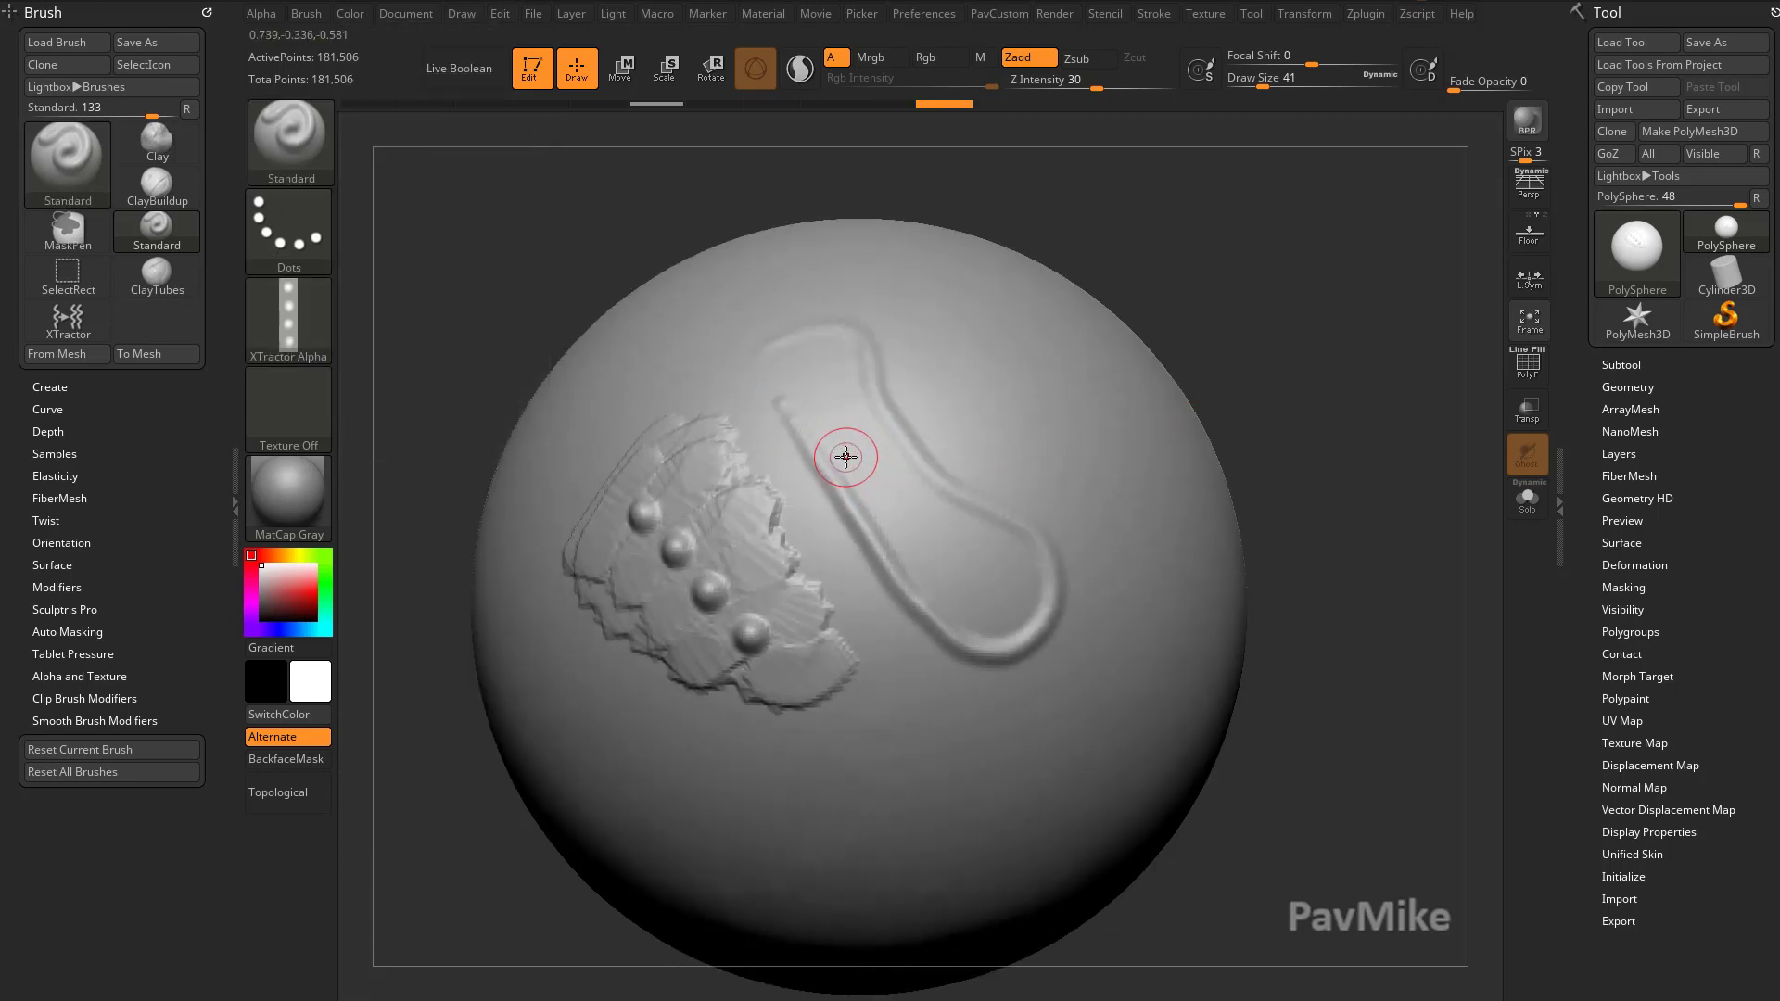
pyautogui.hotkey('ctrl', 'z')
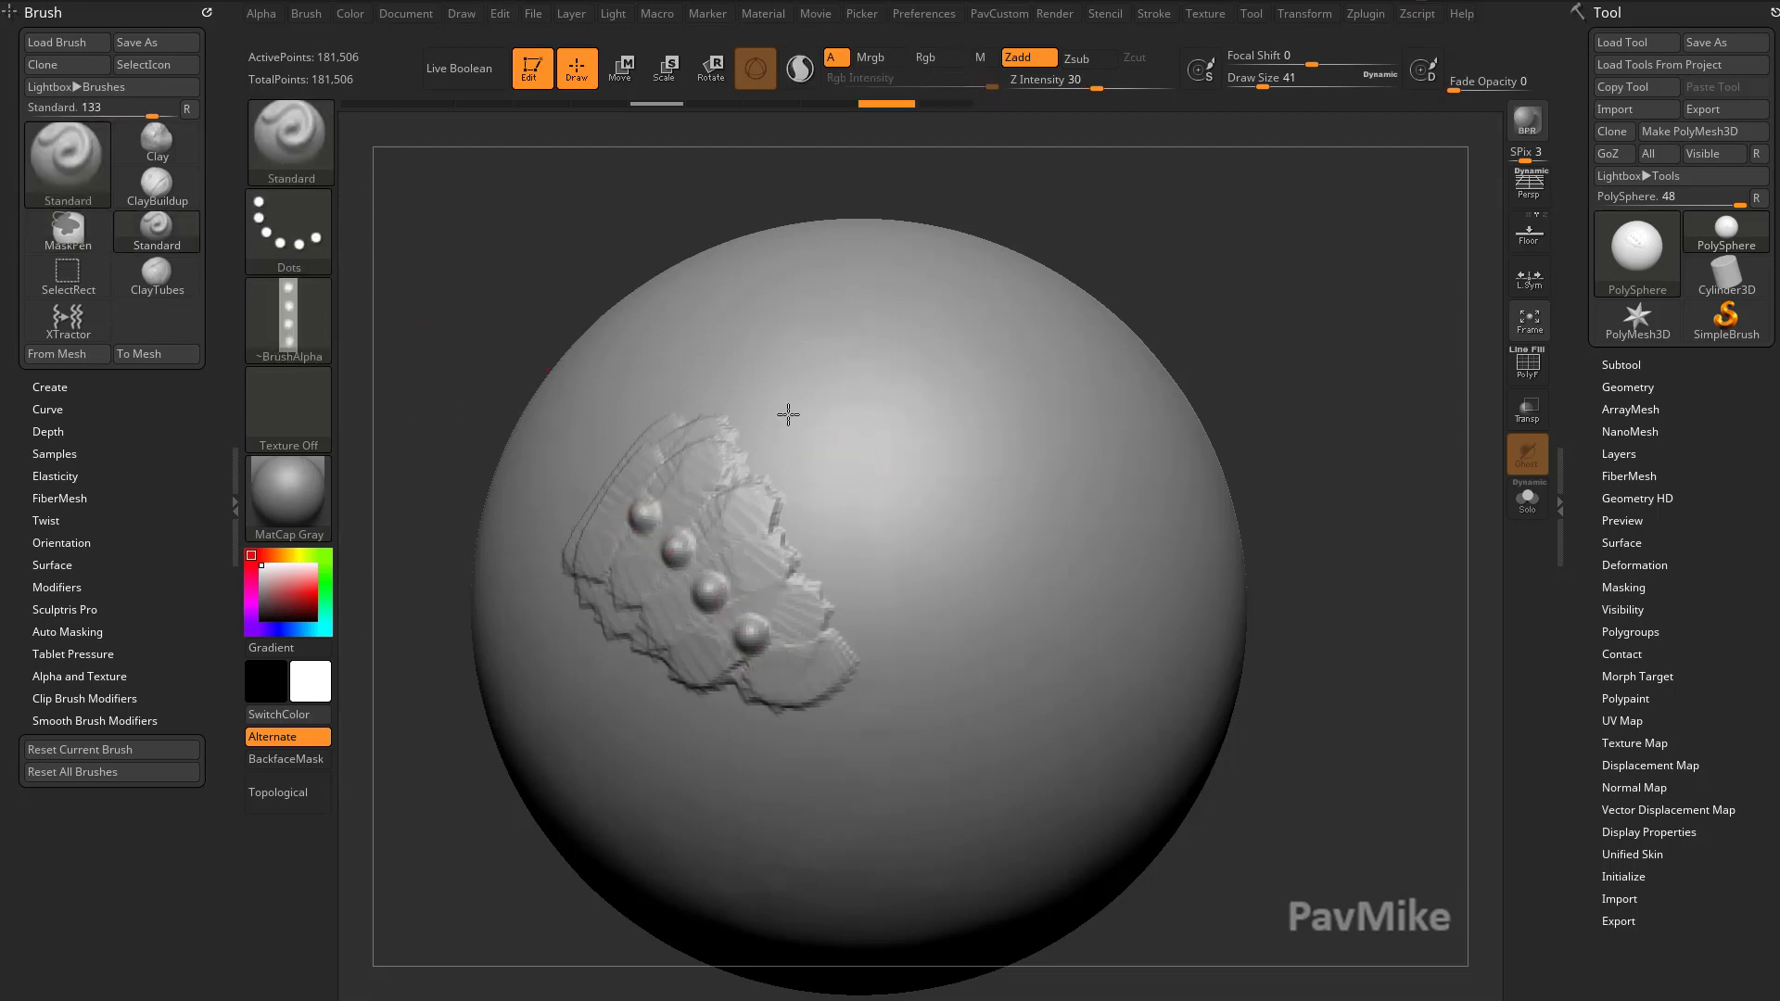
pyautogui.press(']')
pyautogui.moveTo(762, 370)
pyautogui.mouseDown()
pyautogui.moveTo(853, 509)
pyautogui.moveTo(990, 361)
pyautogui.mouseUp()
pyautogui.hotkey('ctrl', 'shift', 'z')
pyautogui.moveTo(909, 607)
pyautogui.mouseDown()
pyautogui.moveTo(904, 677)
pyautogui.moveTo(964, 594)
pyautogui.mouseUp()
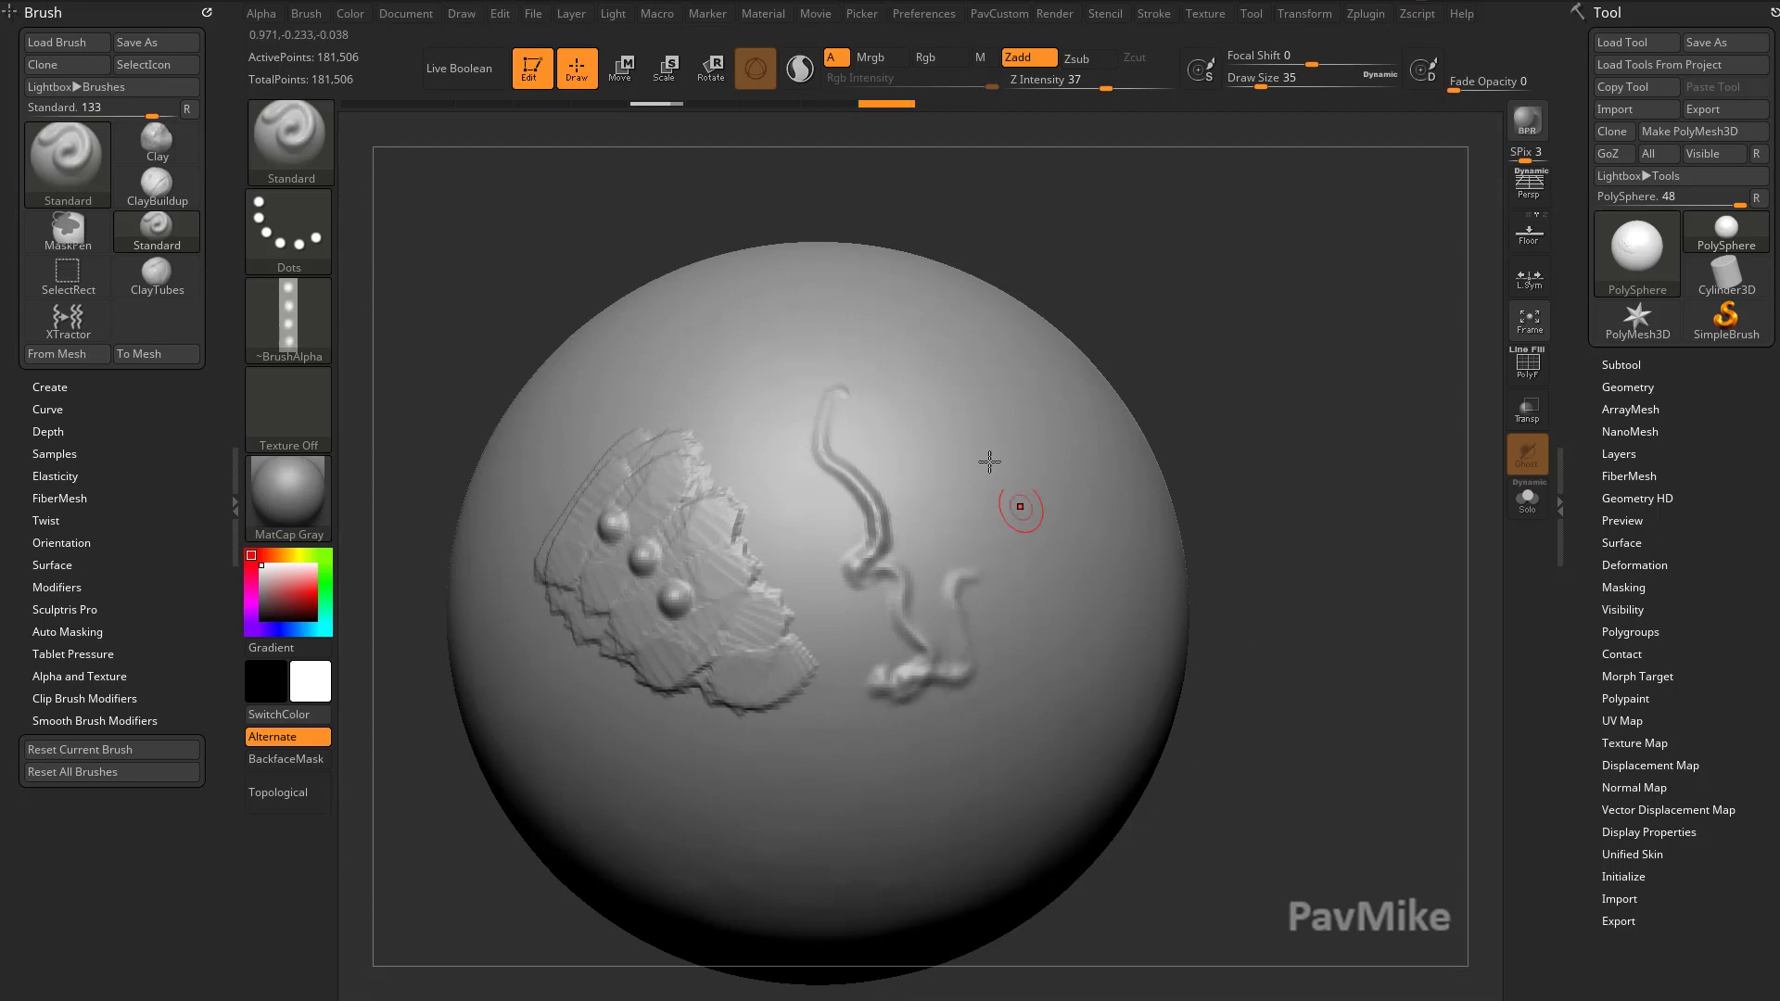
pyautogui.hotkey('ctrl', 'z')
# Load the Stitch1 brush from the Stitch folder of the LightBox brush library.
pyautogui.keyDown('alt'); pyautogui.moveTo(1249, 500); pyautogui.dragTo(1244, 459); pyautogui.keyUp('alt')
pyautogui.press(',')
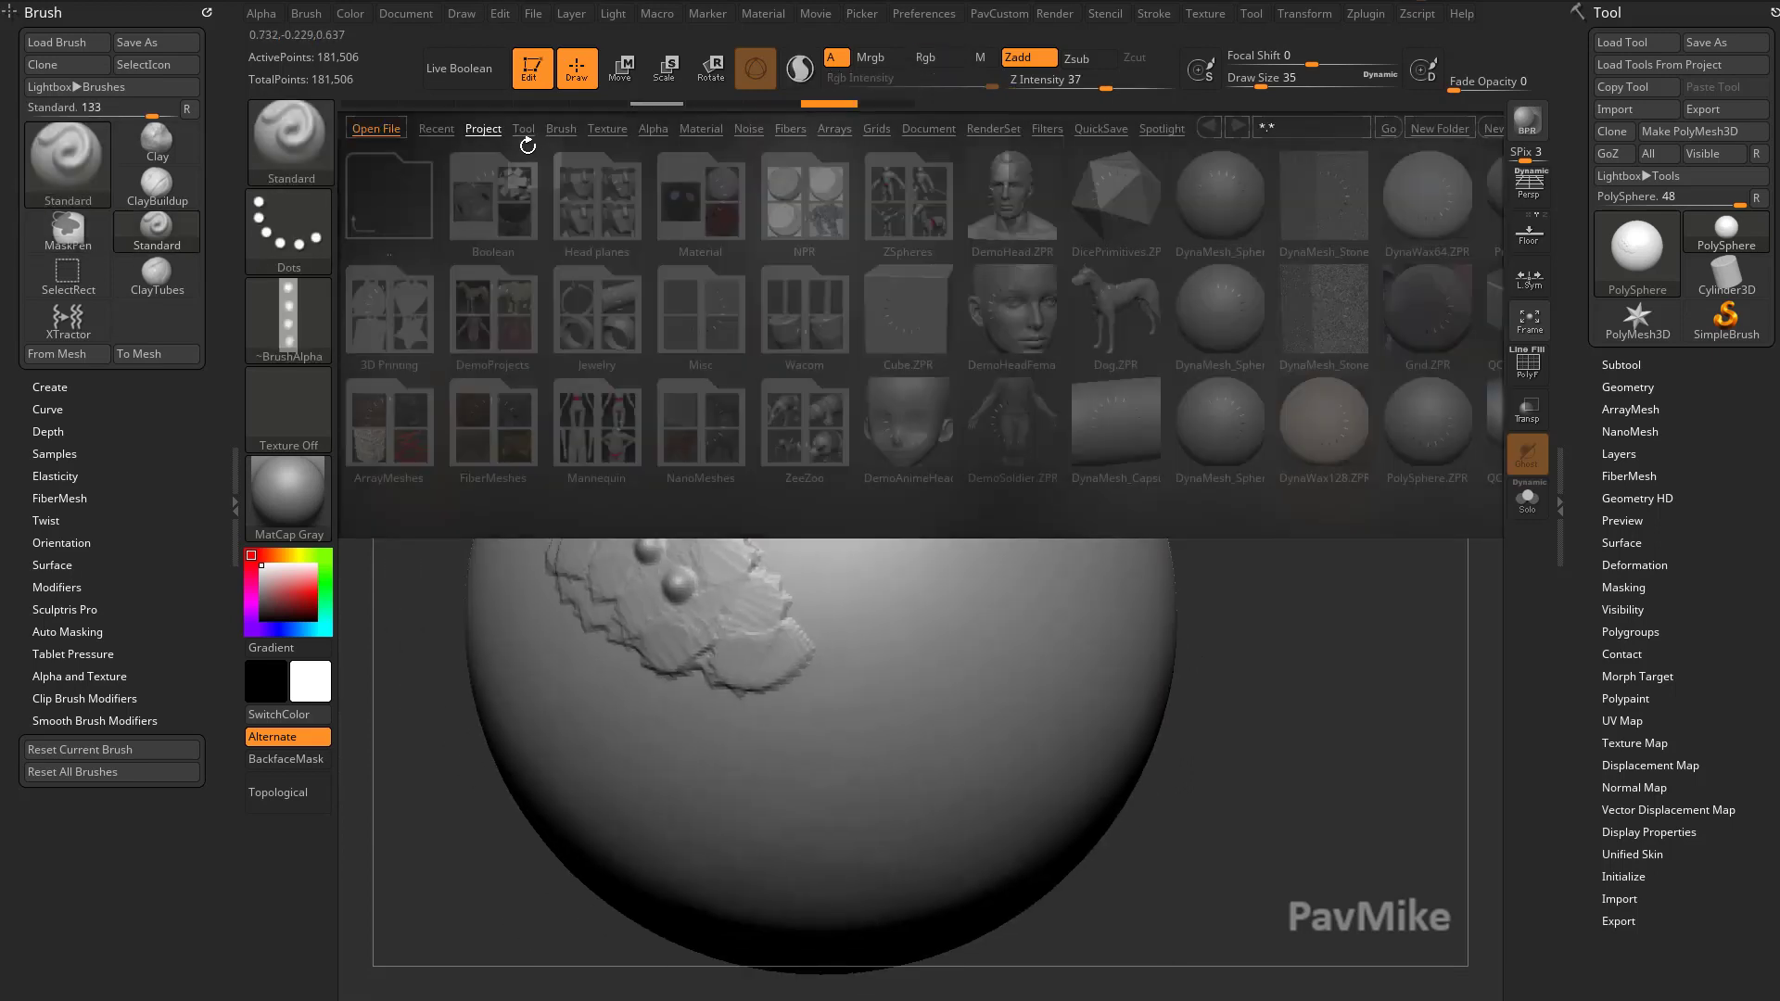
pyautogui.click(561, 128)
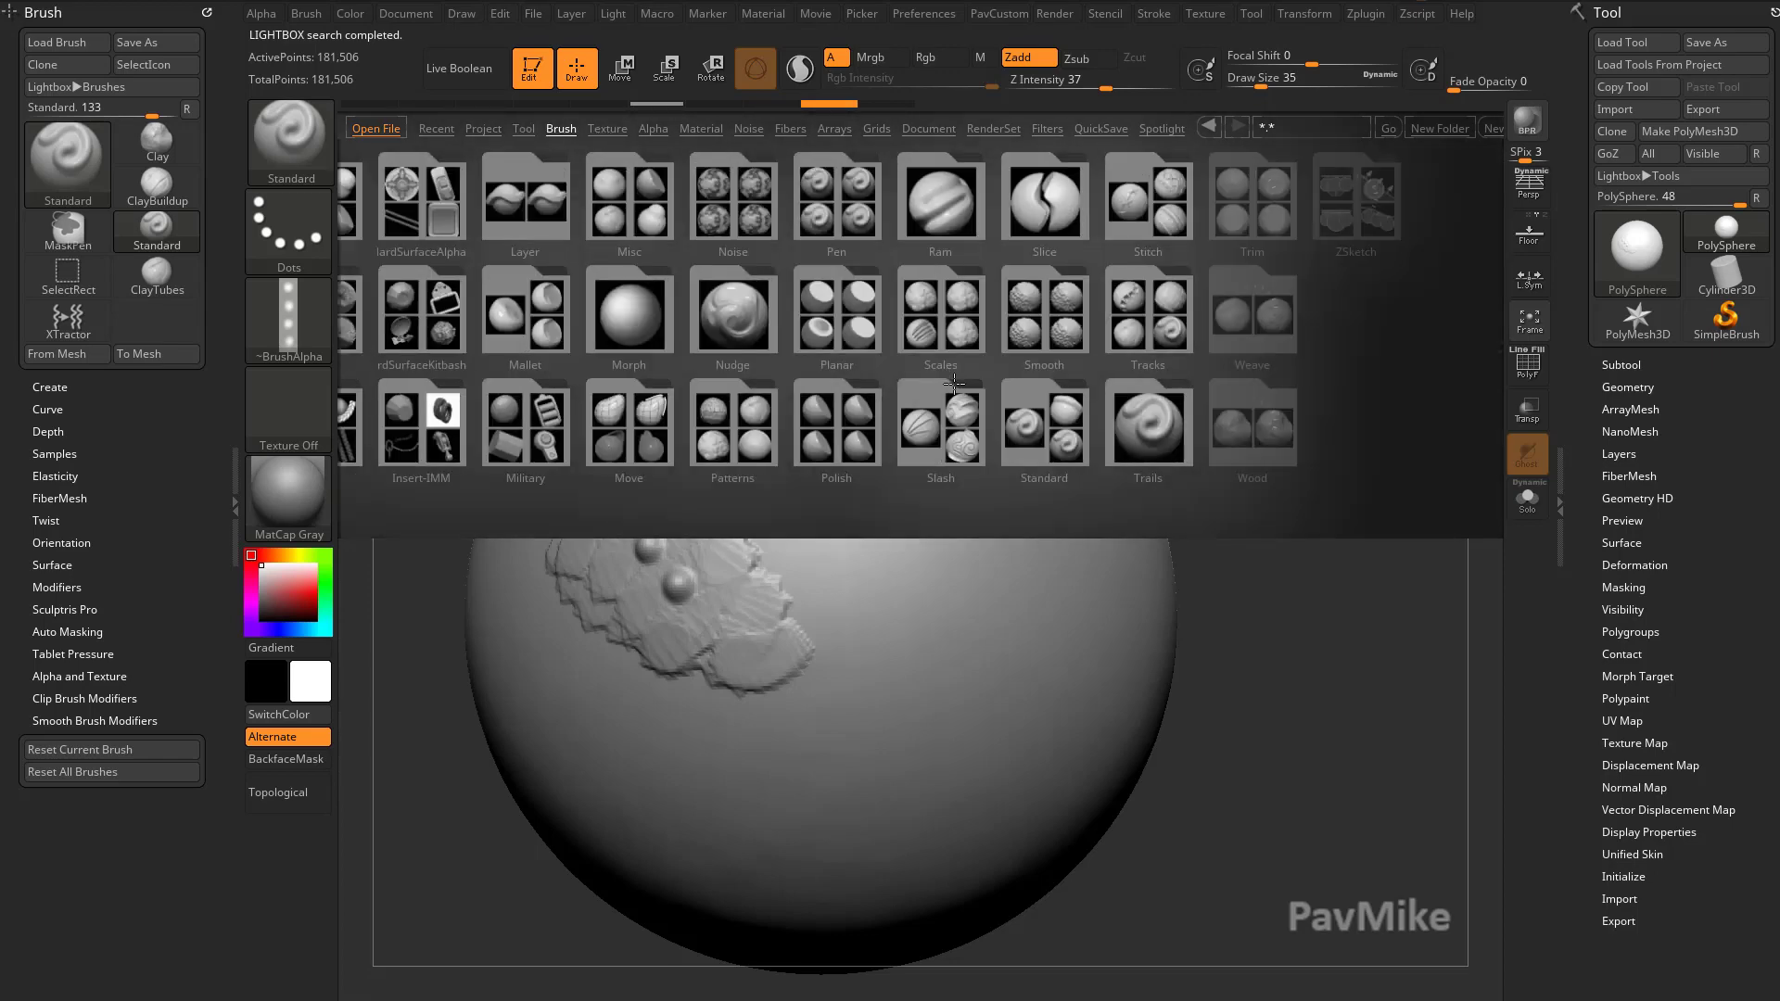
pyautogui.doubleClick(1152, 208)
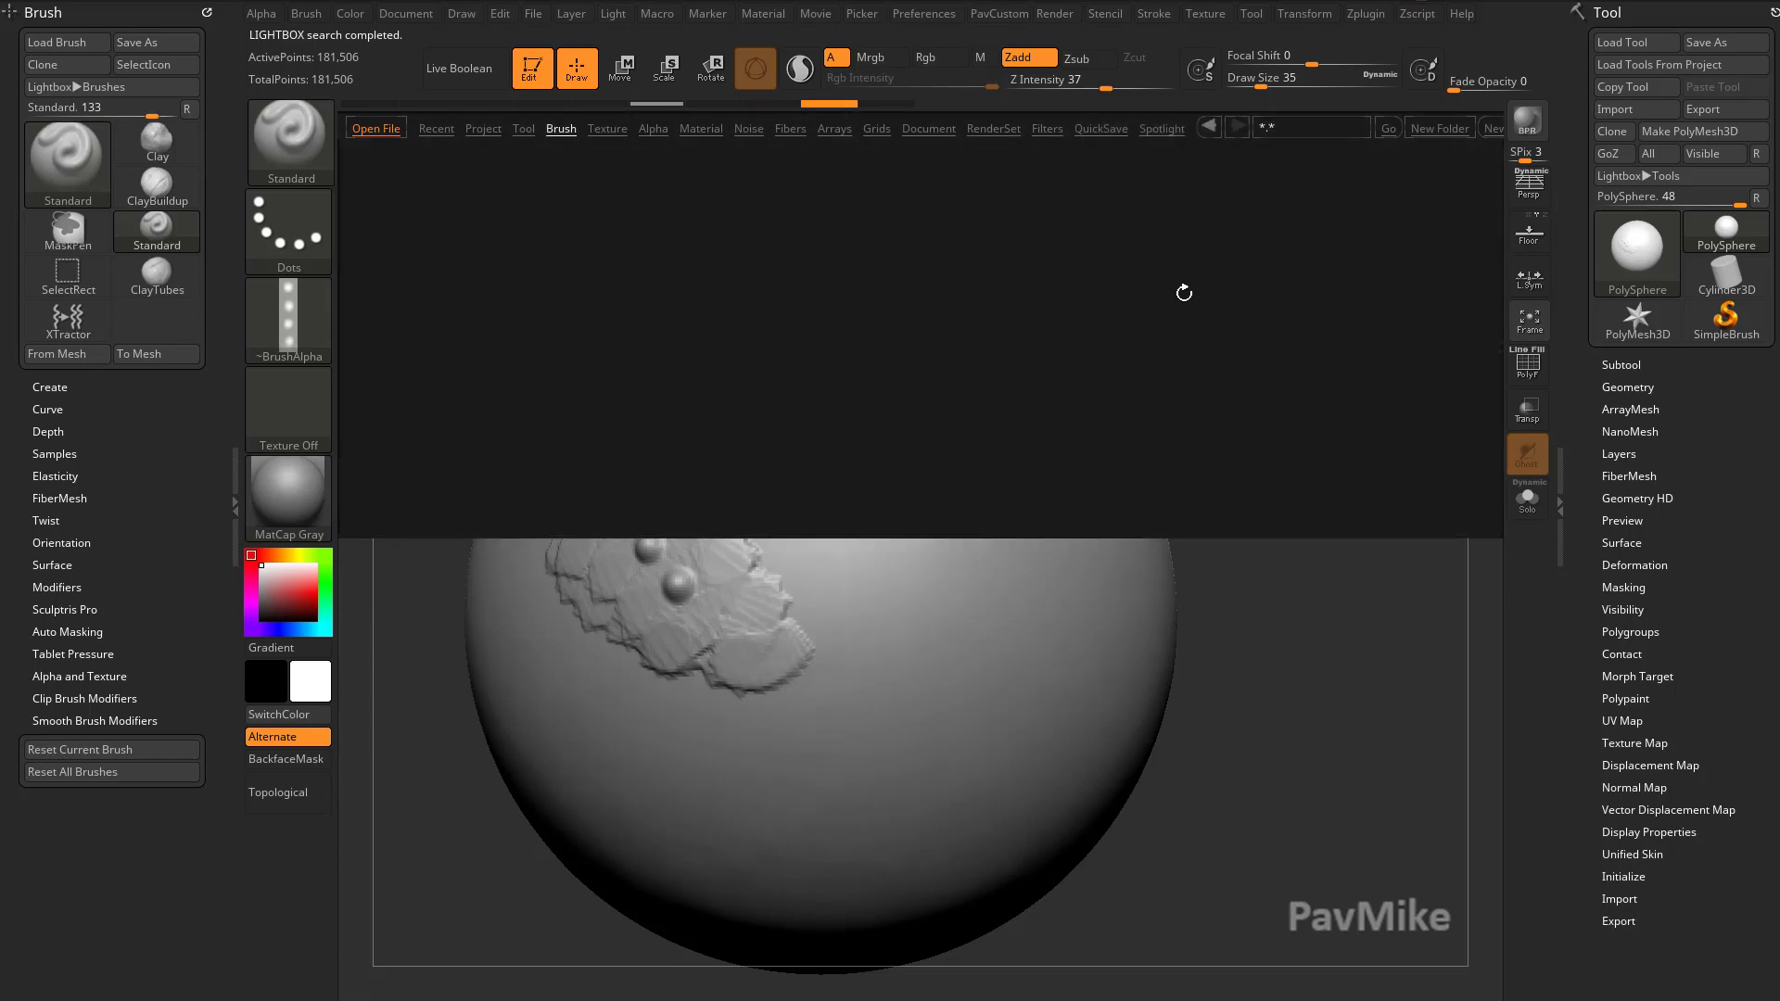
pyautogui.doubleClick(387, 314)
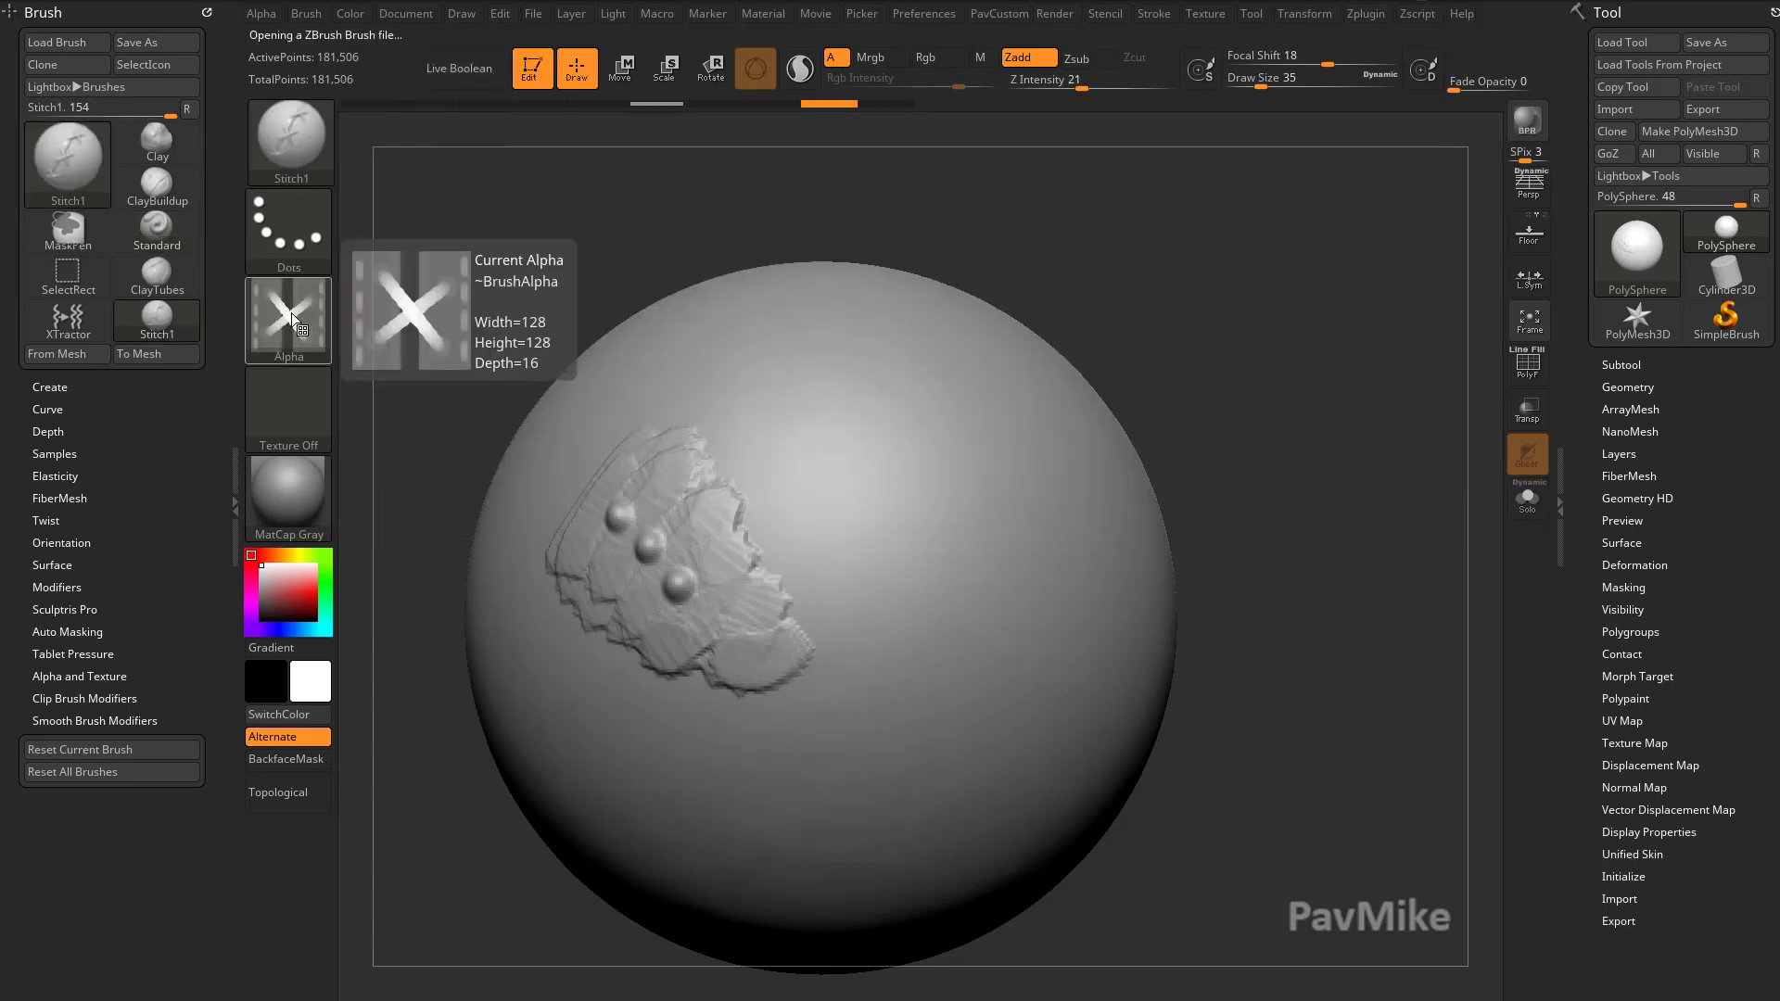
# Try the Stitch1 brush with a long looping stroke beside the sculpted patch, and undo the stroke.
pyautogui.keyDown('alt'); pyautogui.moveTo(1278, 326); pyautogui.dragTo(1067, 348); pyautogui.keyUp('alt')
pyautogui.moveTo(754, 426)
pyautogui.mouseDown()
pyautogui.moveTo(843, 616)
pyautogui.moveTo(1126, 669)
pyautogui.moveTo(792, 709)
pyautogui.moveTo(847, 310)
pyautogui.moveTo(722, 530)
pyautogui.mouseUp()
pyautogui.moveTo(1243, 445); pyautogui.dragTo(1345, 427)
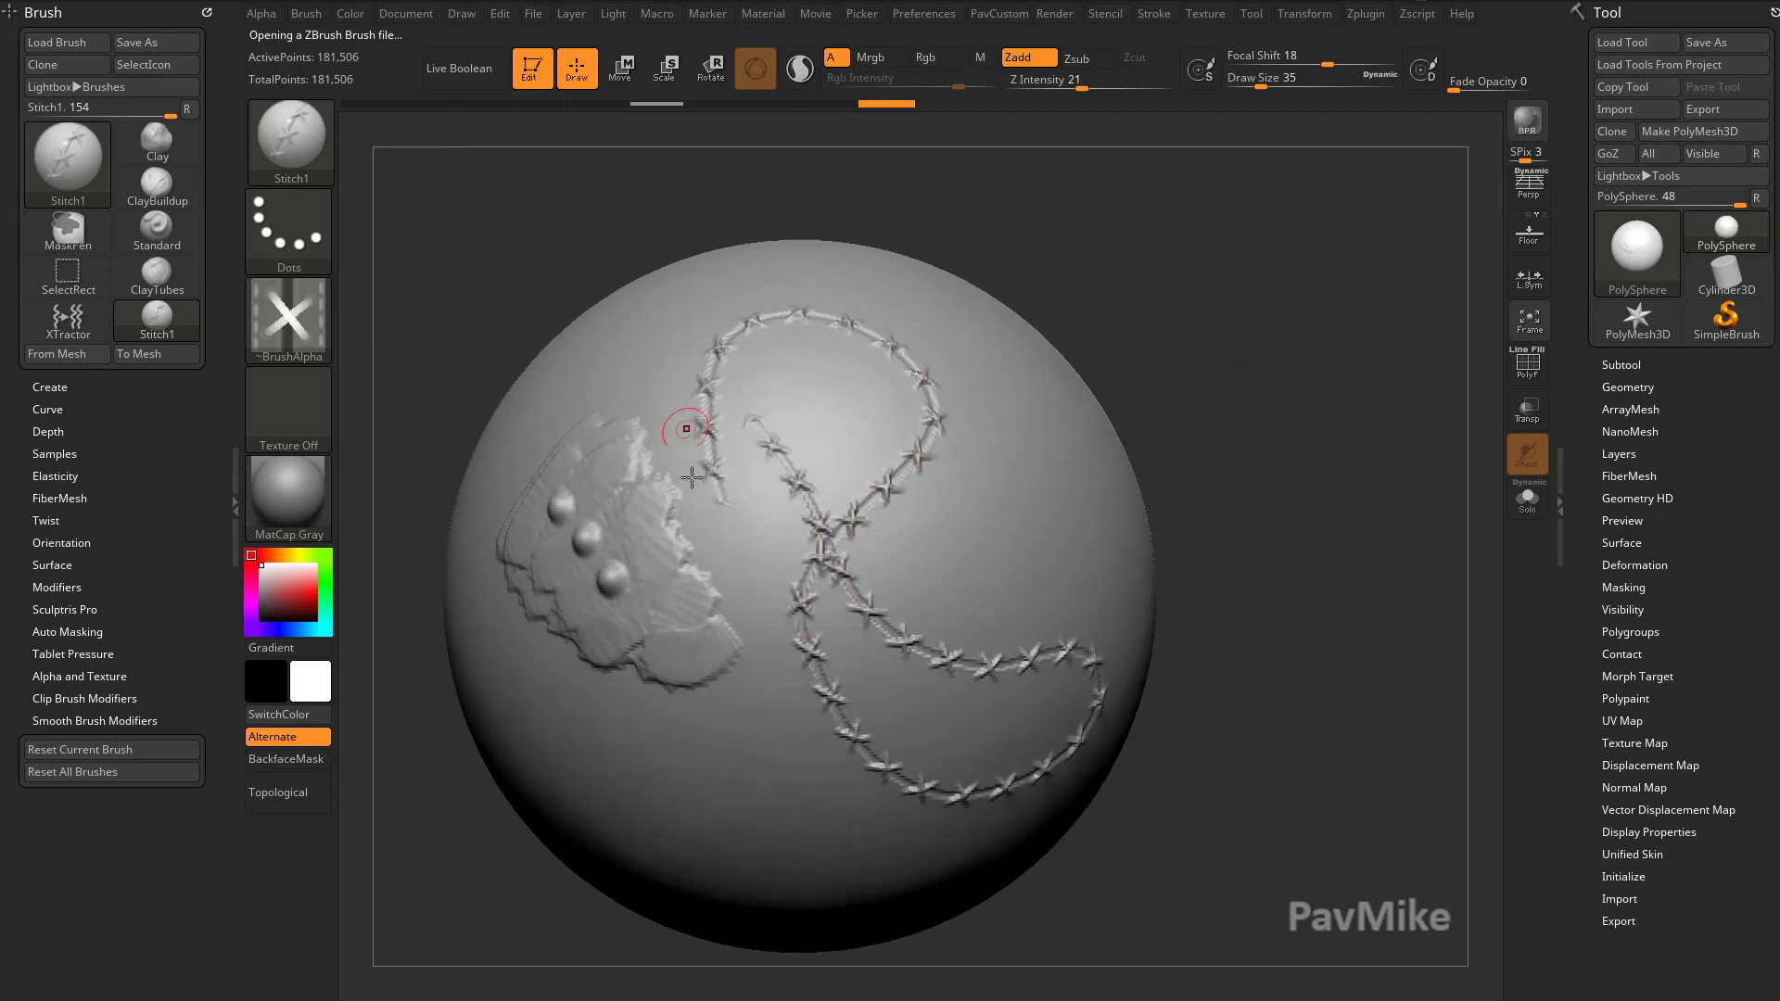
pyautogui.moveTo(1230, 517)
pyautogui.mouseDown()
pyautogui.moveTo(1254, 524)
pyautogui.moveTo(1295, 461)
pyautogui.mouseUp()
pyautogui.hotkey('ctrl', 'z')
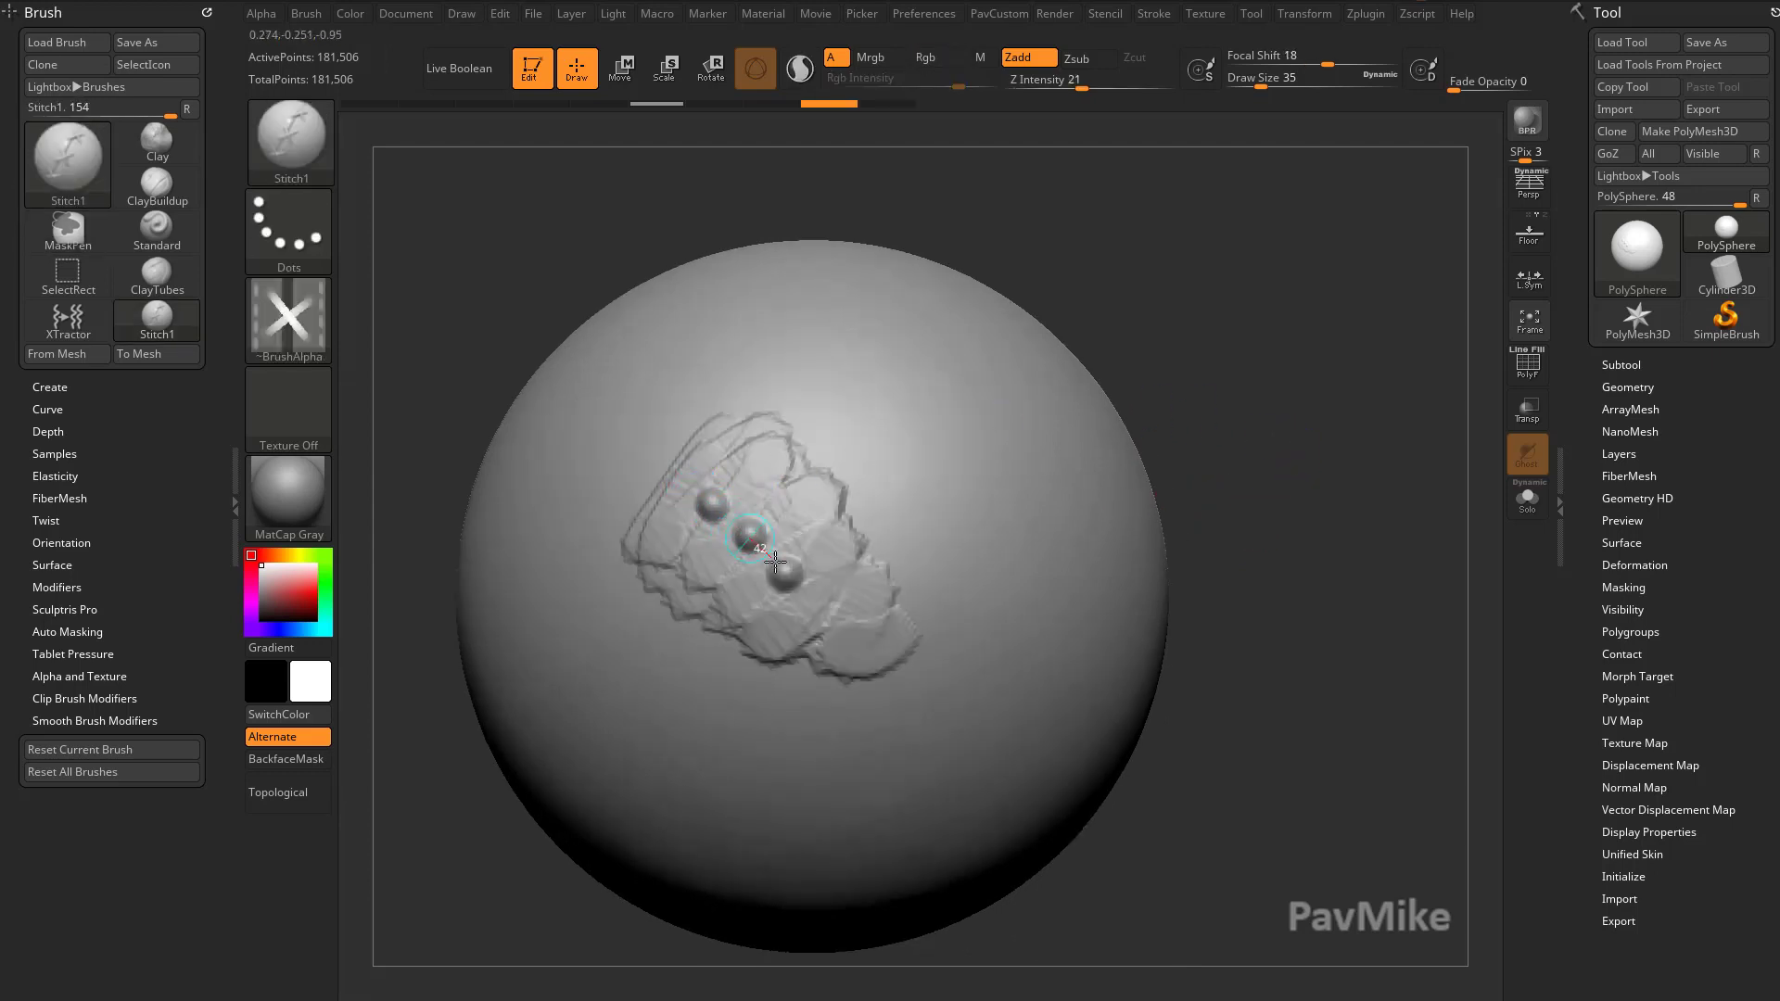
# Extract the raised bumps as the Stitch1 brush's alpha and paint a winding line of beads beside the sculpted patch.
pyautogui.moveTo(1338, 604)
pyautogui.mouseDown()
pyautogui.moveTo(881, 429)
pyautogui.moveTo(842, 465)
pyautogui.moveTo(920, 596)
pyautogui.moveTo(1046, 691)
pyautogui.moveTo(932, 730)
pyautogui.moveTo(758, 835)
pyautogui.moveTo(958, 782)
pyautogui.mouseUp()
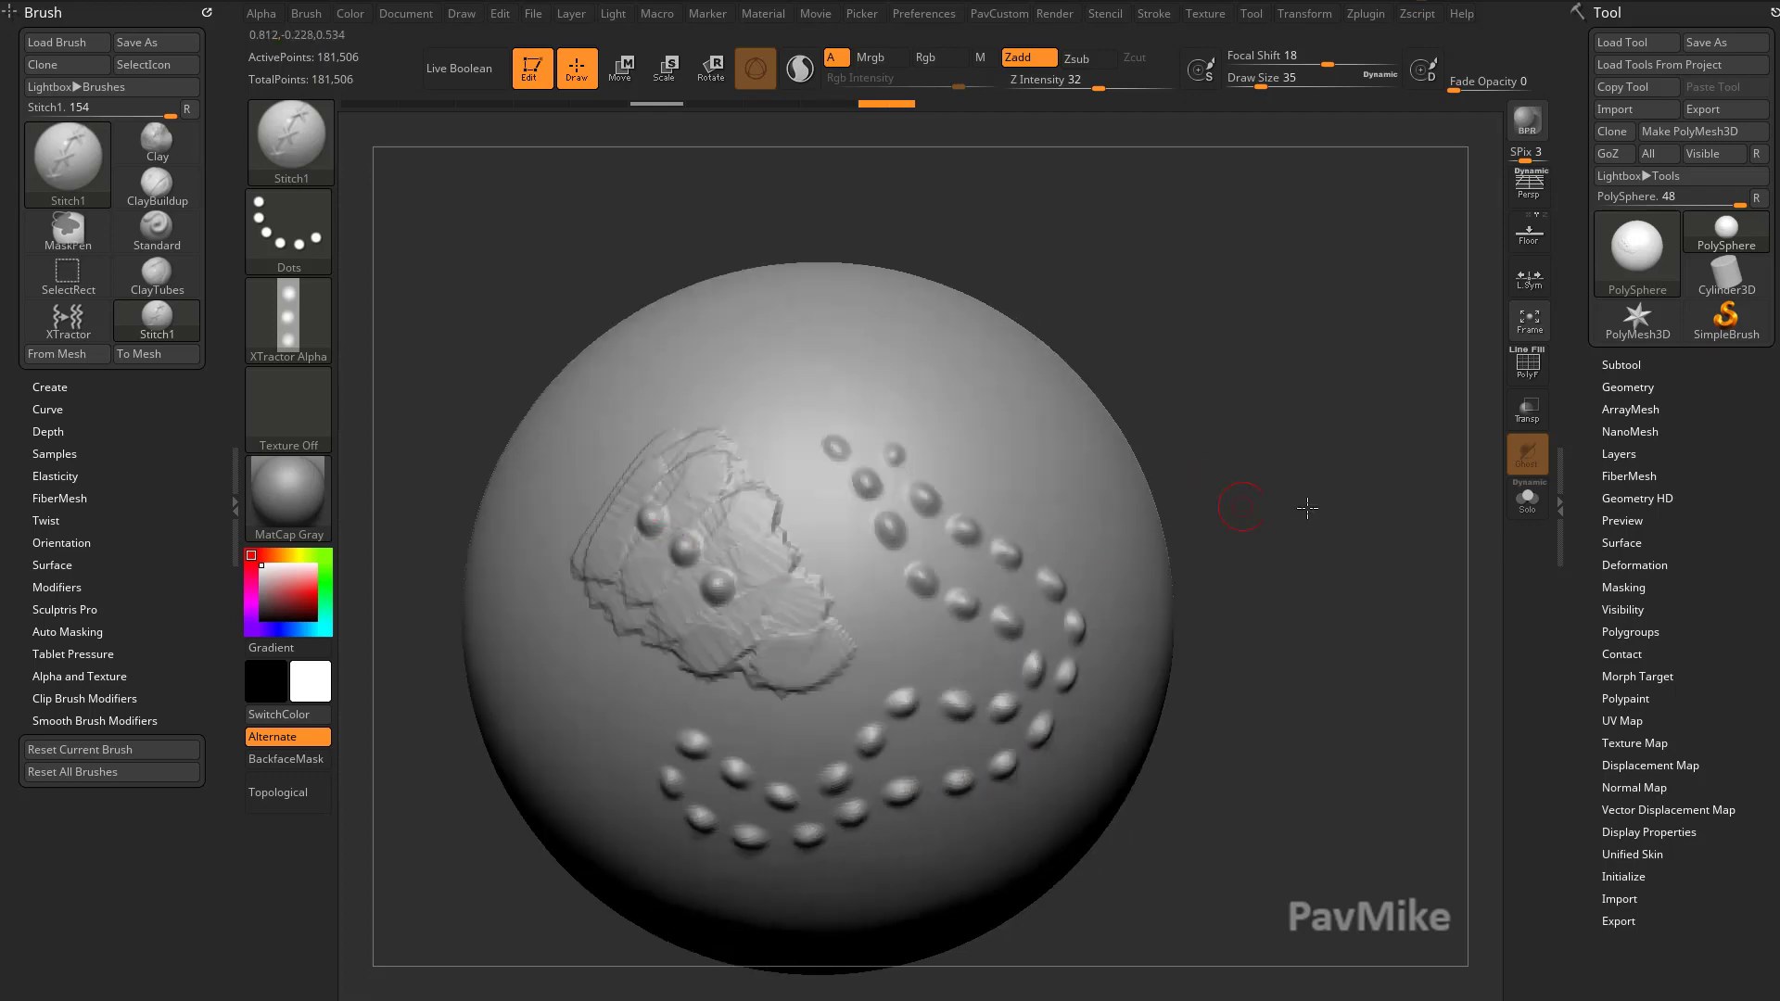
pyautogui.moveTo(1311, 509)
pyautogui.mouseDown()
pyautogui.moveTo(1343, 485)
pyautogui.moveTo(1342, 511)
pyautogui.moveTo(1345, 445)
pyautogui.mouseUp()
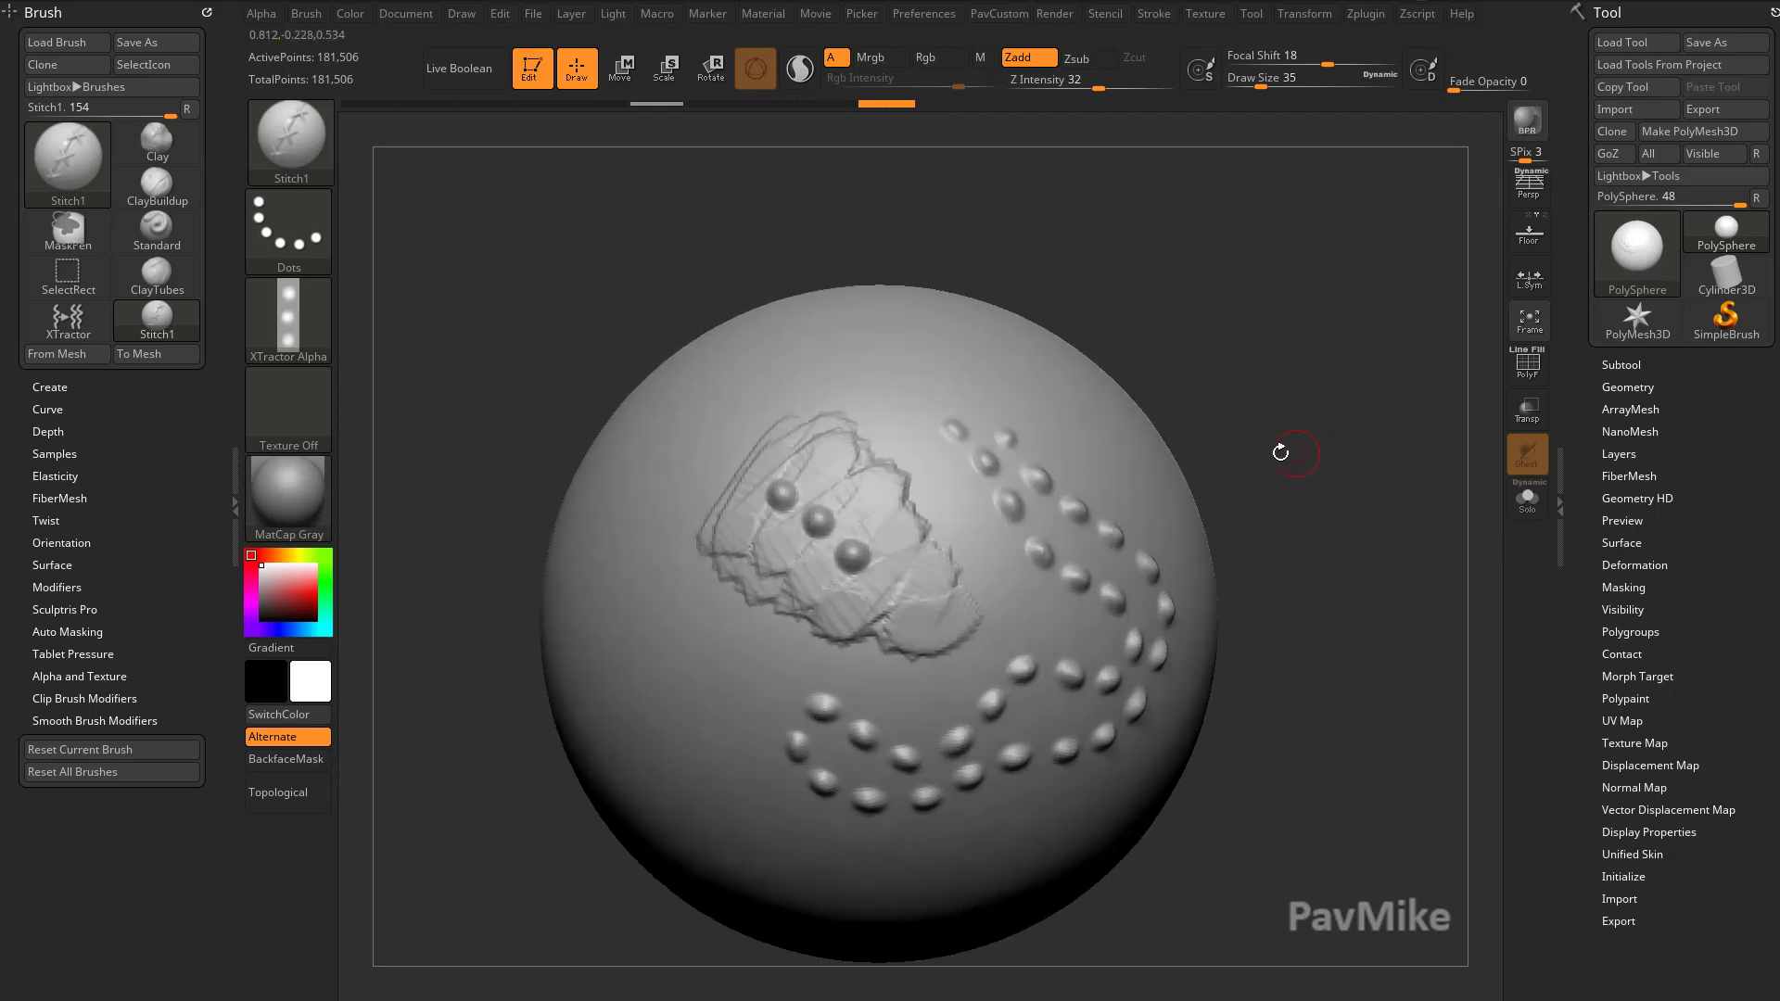
# Assign the custom hotkey Alt+Z to the Stitch1 brush and Alt+X to the XTractor brush.
pyautogui.click(313, 135)
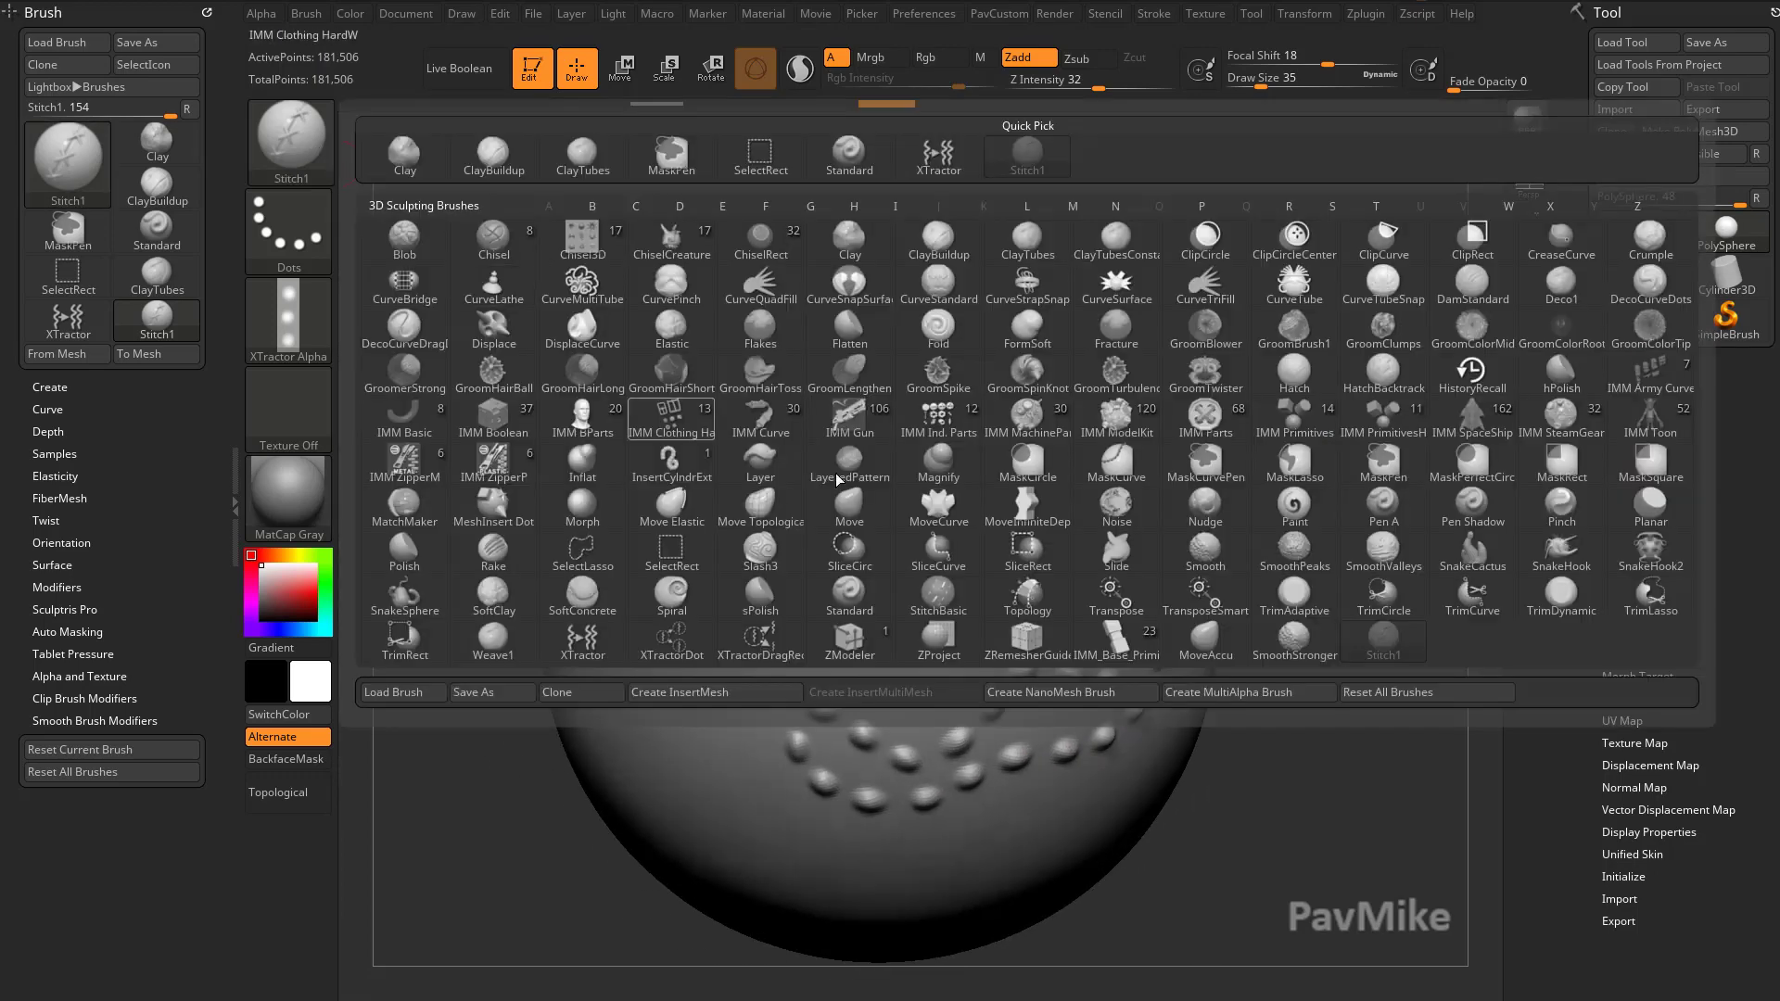
pyautogui.keyDown('ctrl'); pyautogui.keyDown('alt'); pyautogui.click(1380, 640); pyautogui.keyUp('alt'); pyautogui.keyUp('ctrl')
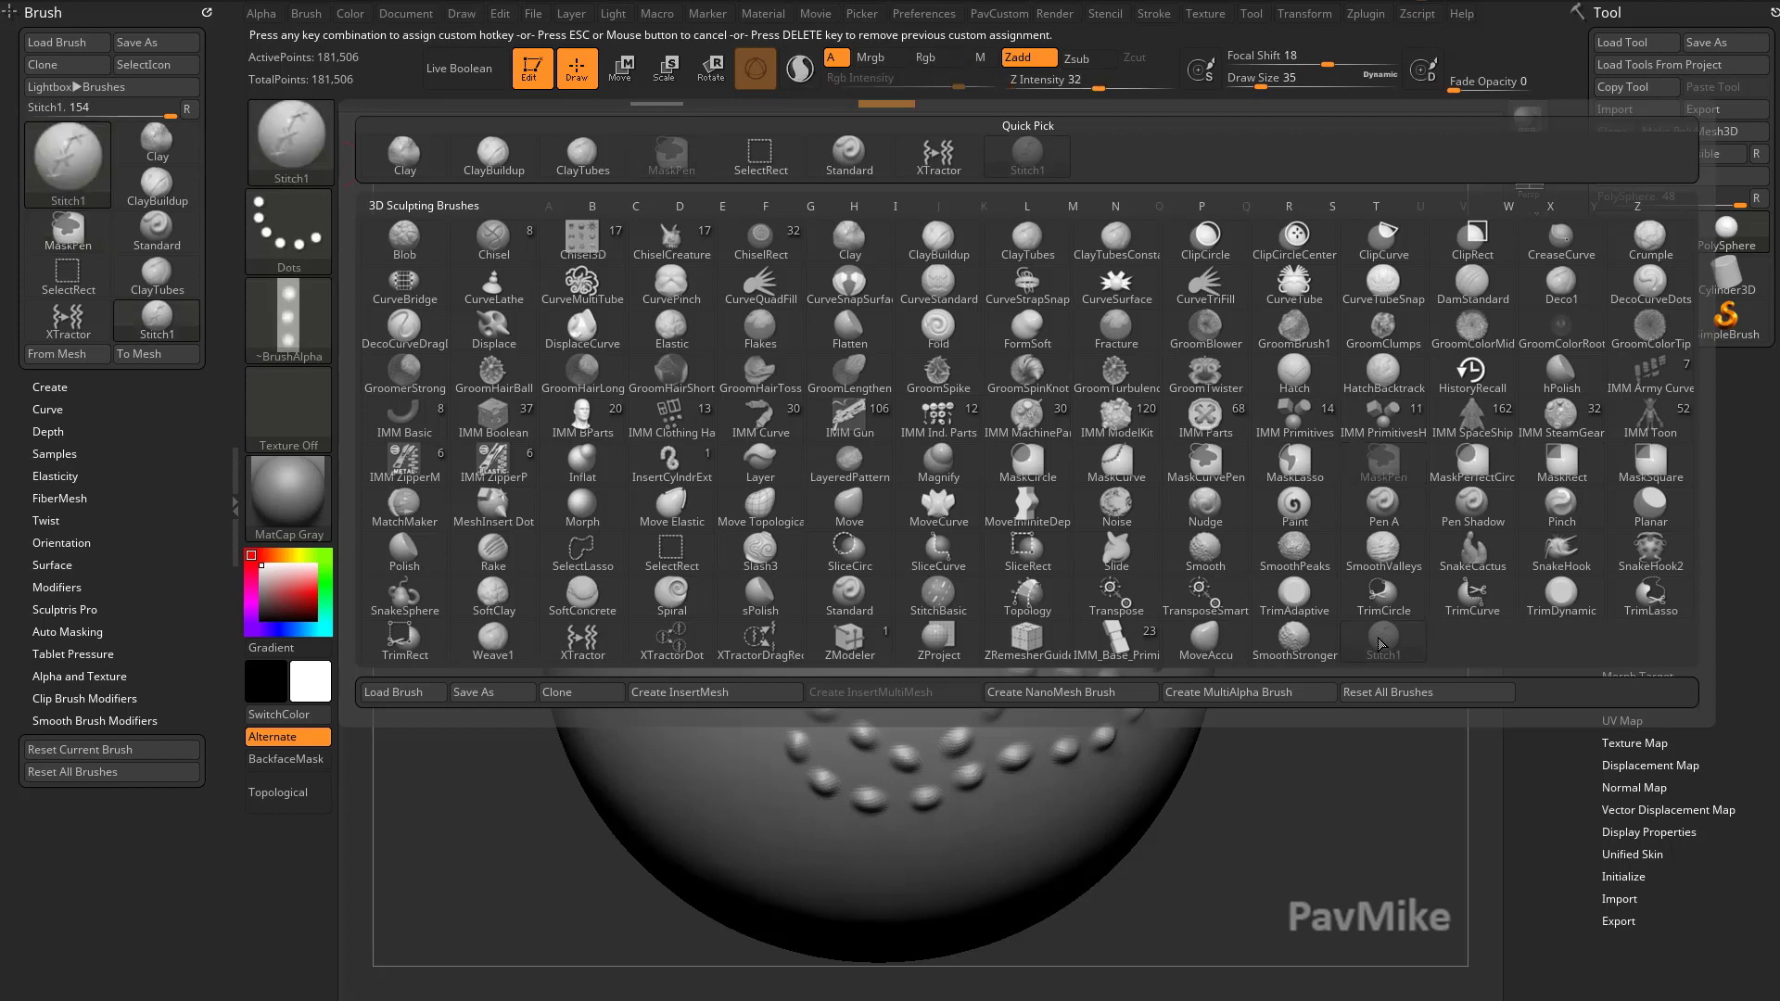
pyautogui.hotkey('alt', 'z')
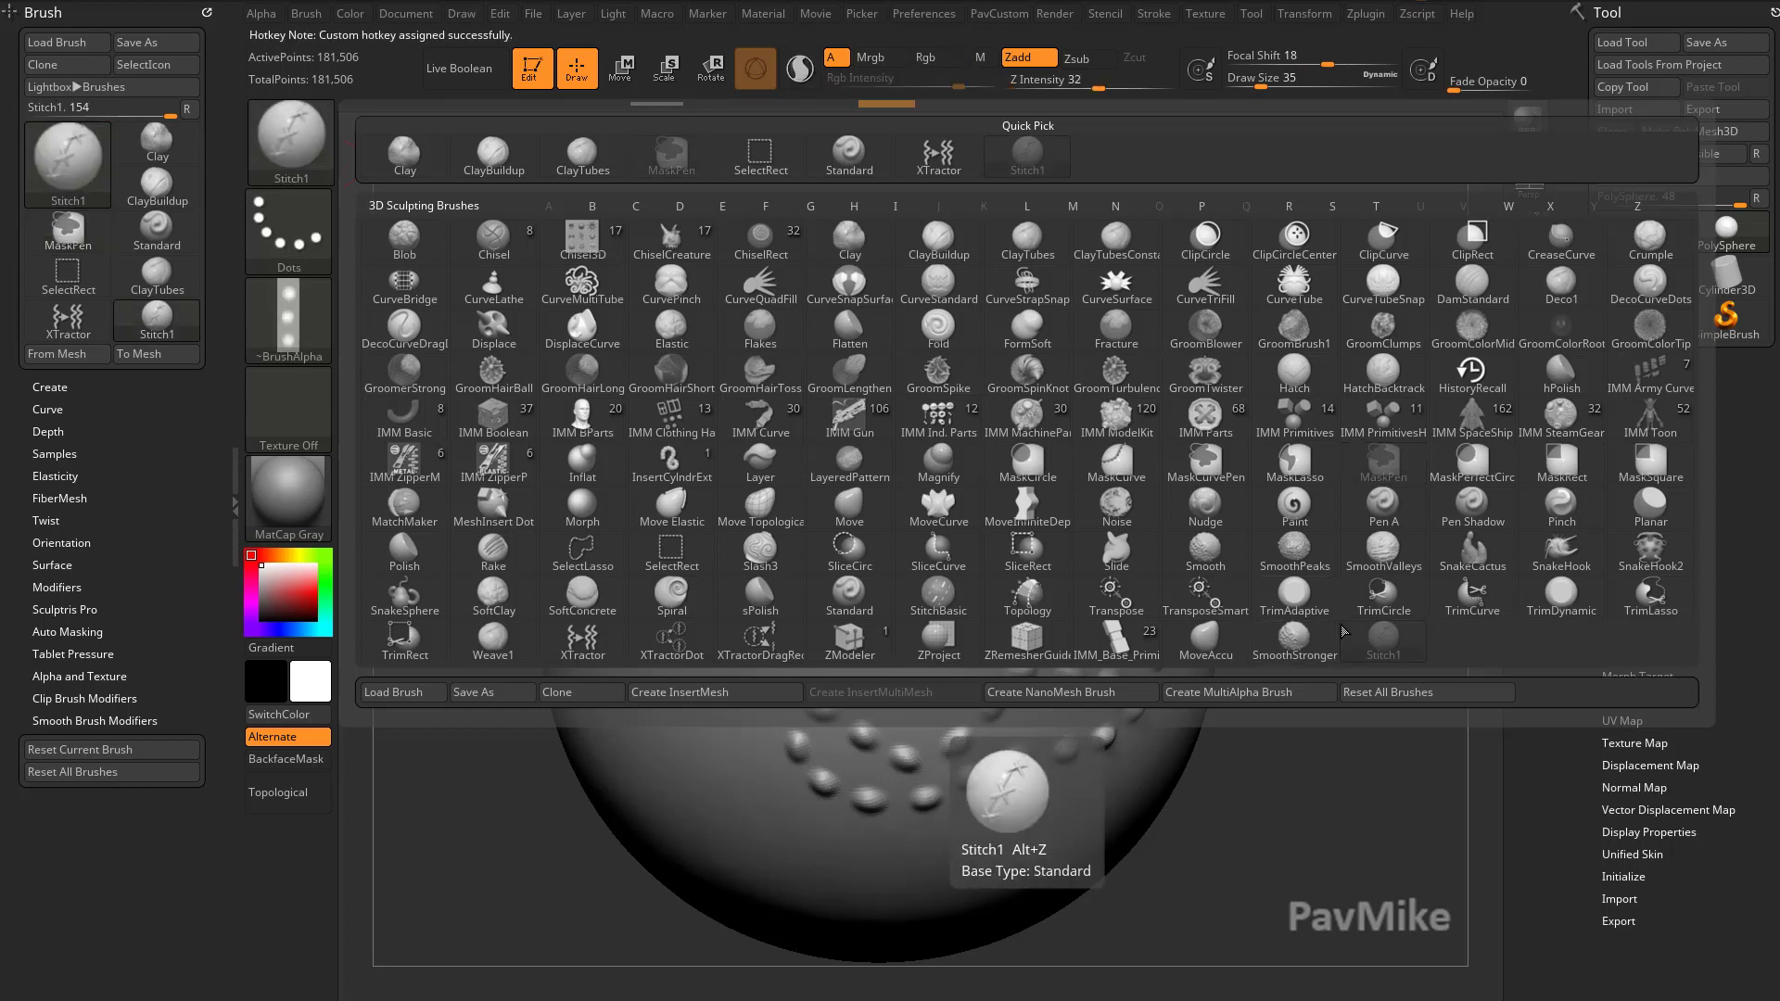
pyautogui.keyDown('ctrl'); pyautogui.keyDown('alt'); pyautogui.click(579, 654); pyautogui.keyUp('alt'); pyautogui.keyUp('ctrl')
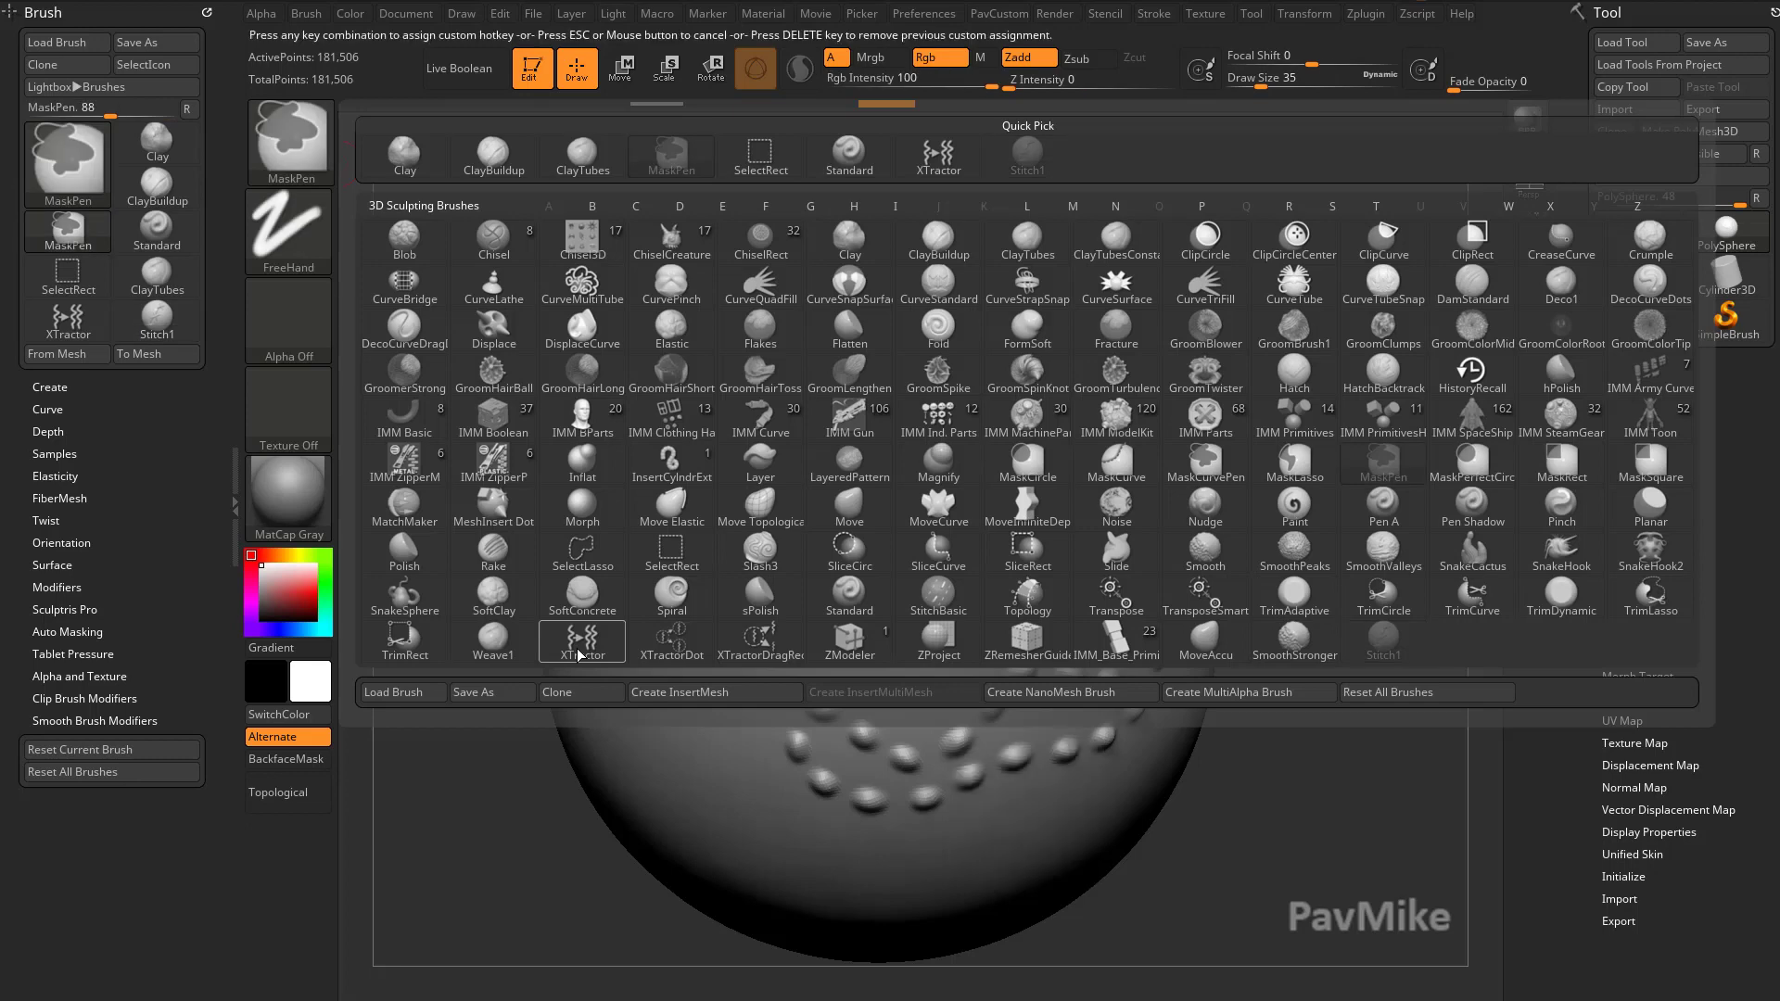
pyautogui.hotkey('alt', 'x')
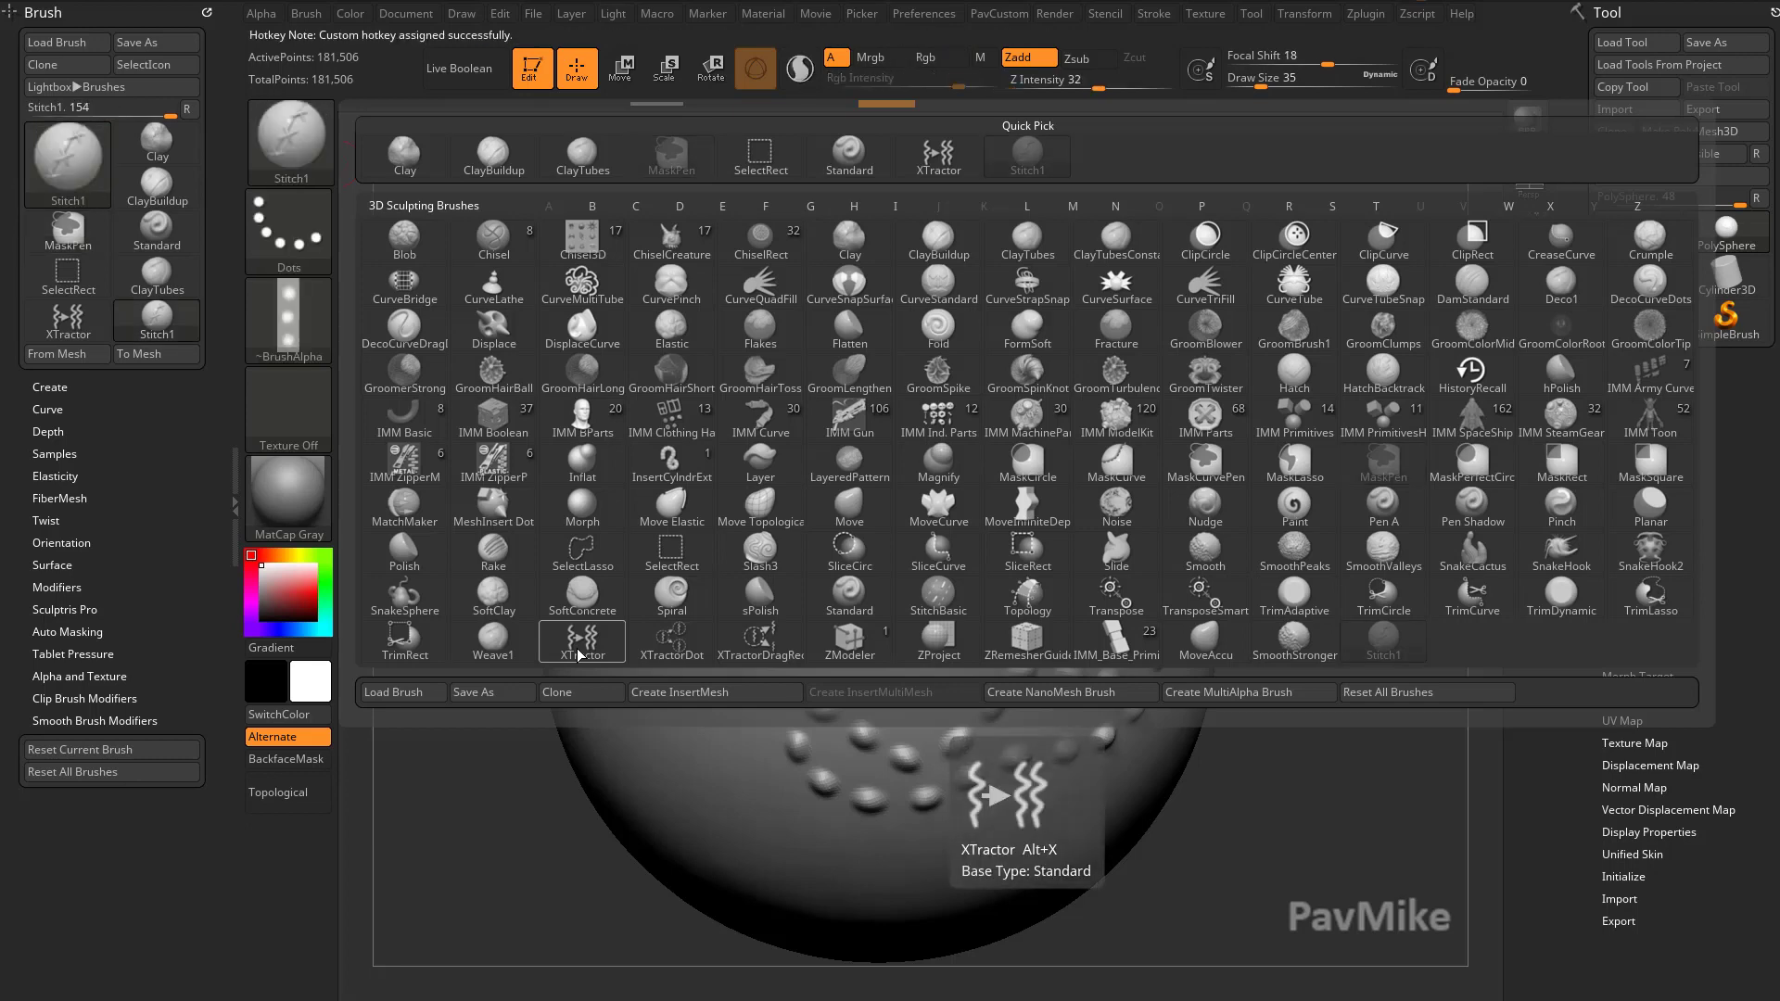
pyautogui.moveTo(1354, 275); pyautogui.dragTo(1362, 283)
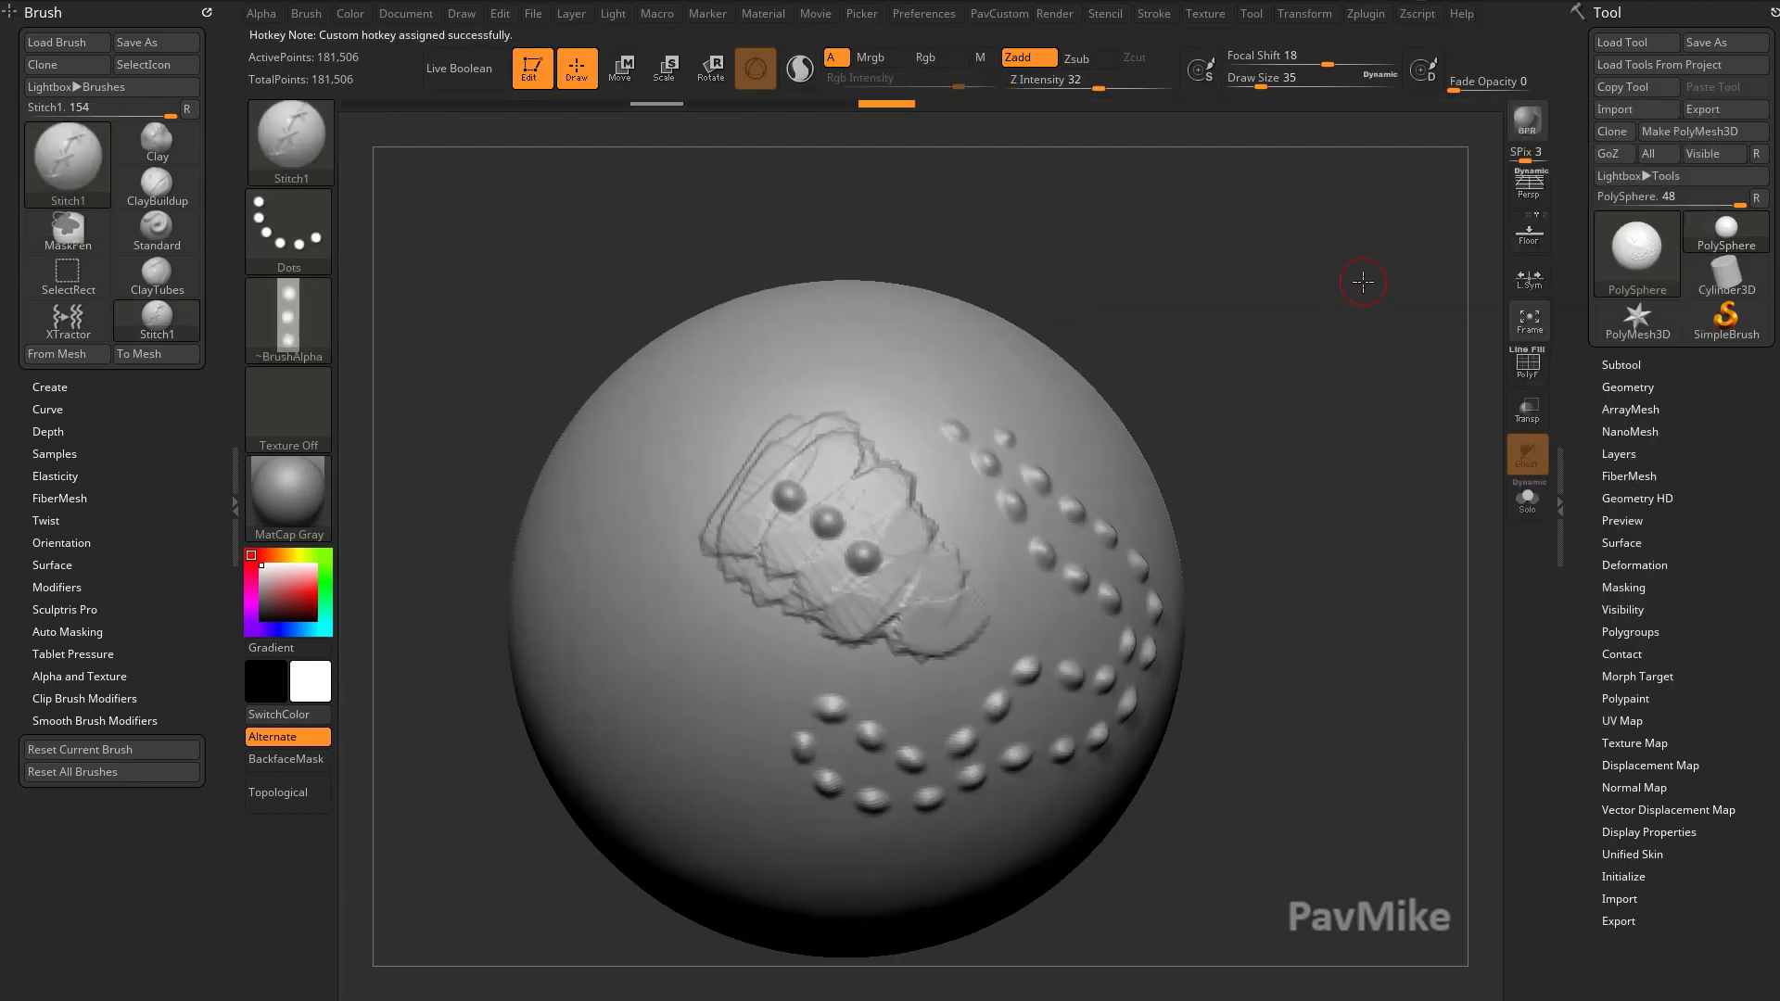
# Test the custom brush hotkeys by switching repeatedly between the XTractor and Stitch1 brushes.
pyautogui.hotkey('alt', 'x')
pyautogui.hotkey('alt', 'x')
pyautogui.hotkey('alt', 'x')
pyautogui.hotkey('alt', 'x')
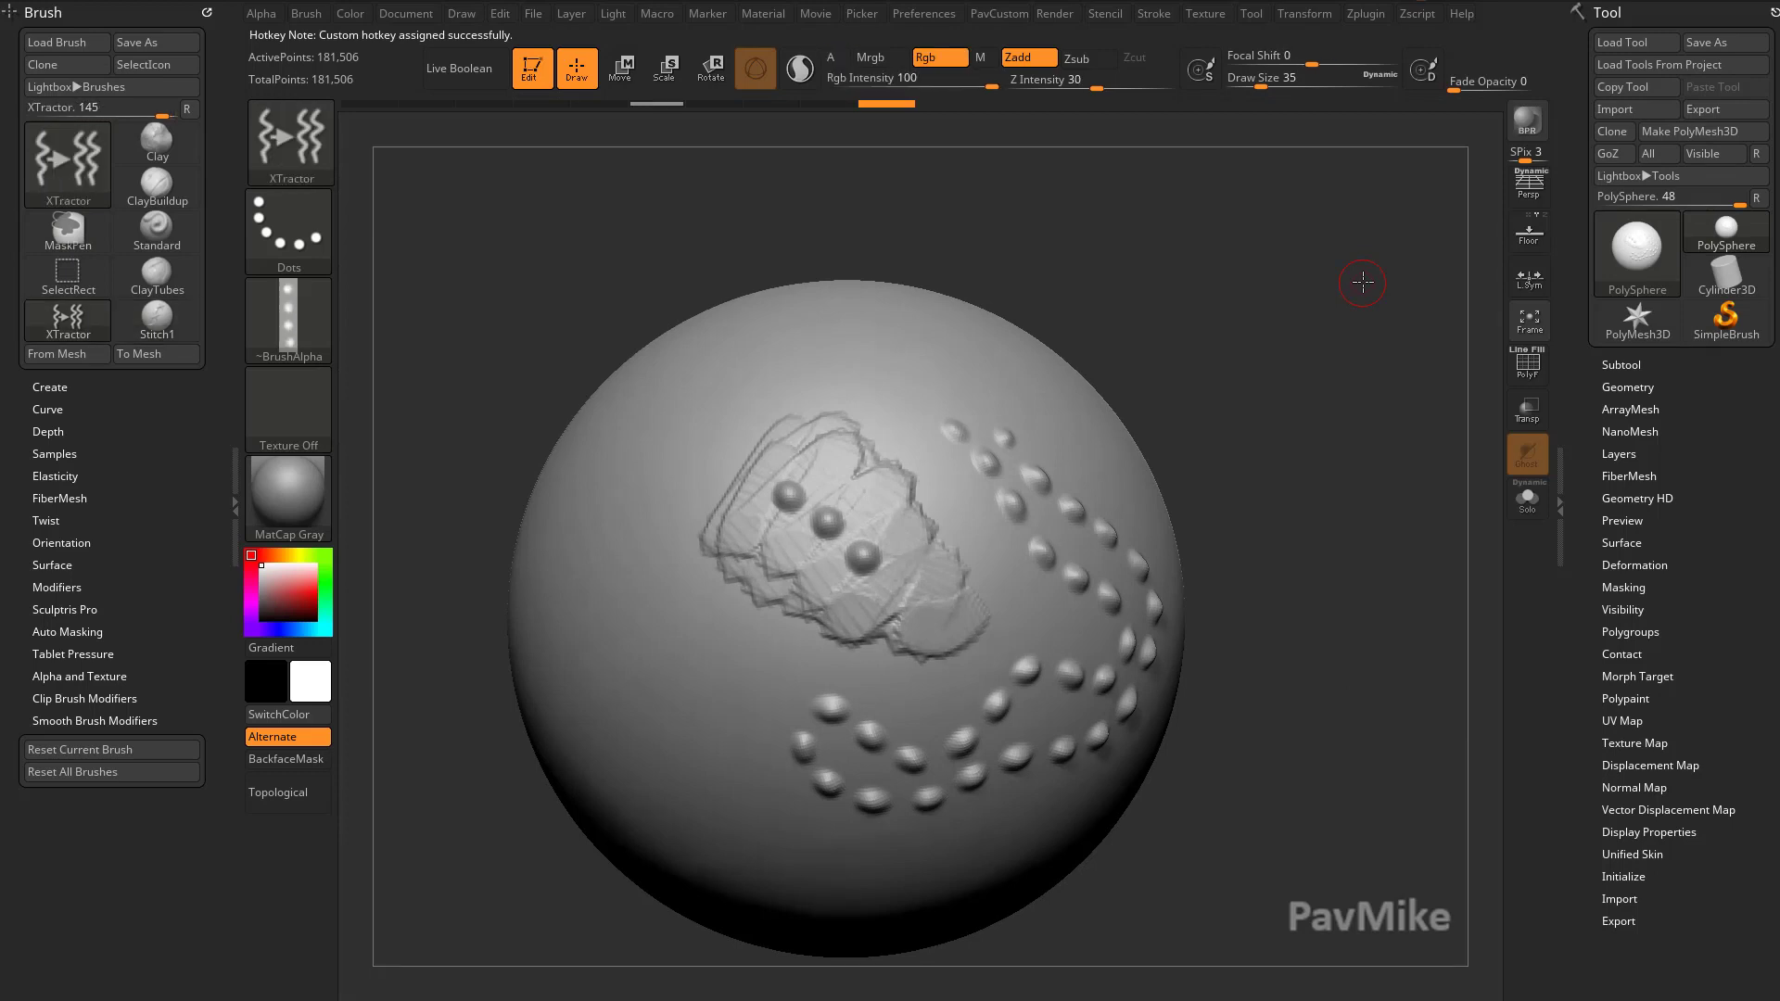
pyautogui.hotkey('alt', 'x')
pyautogui.hotkey('alt', 'x')
pyautogui.hotkey('alt', 'x')
pyautogui.hotkey('alt', 'x')
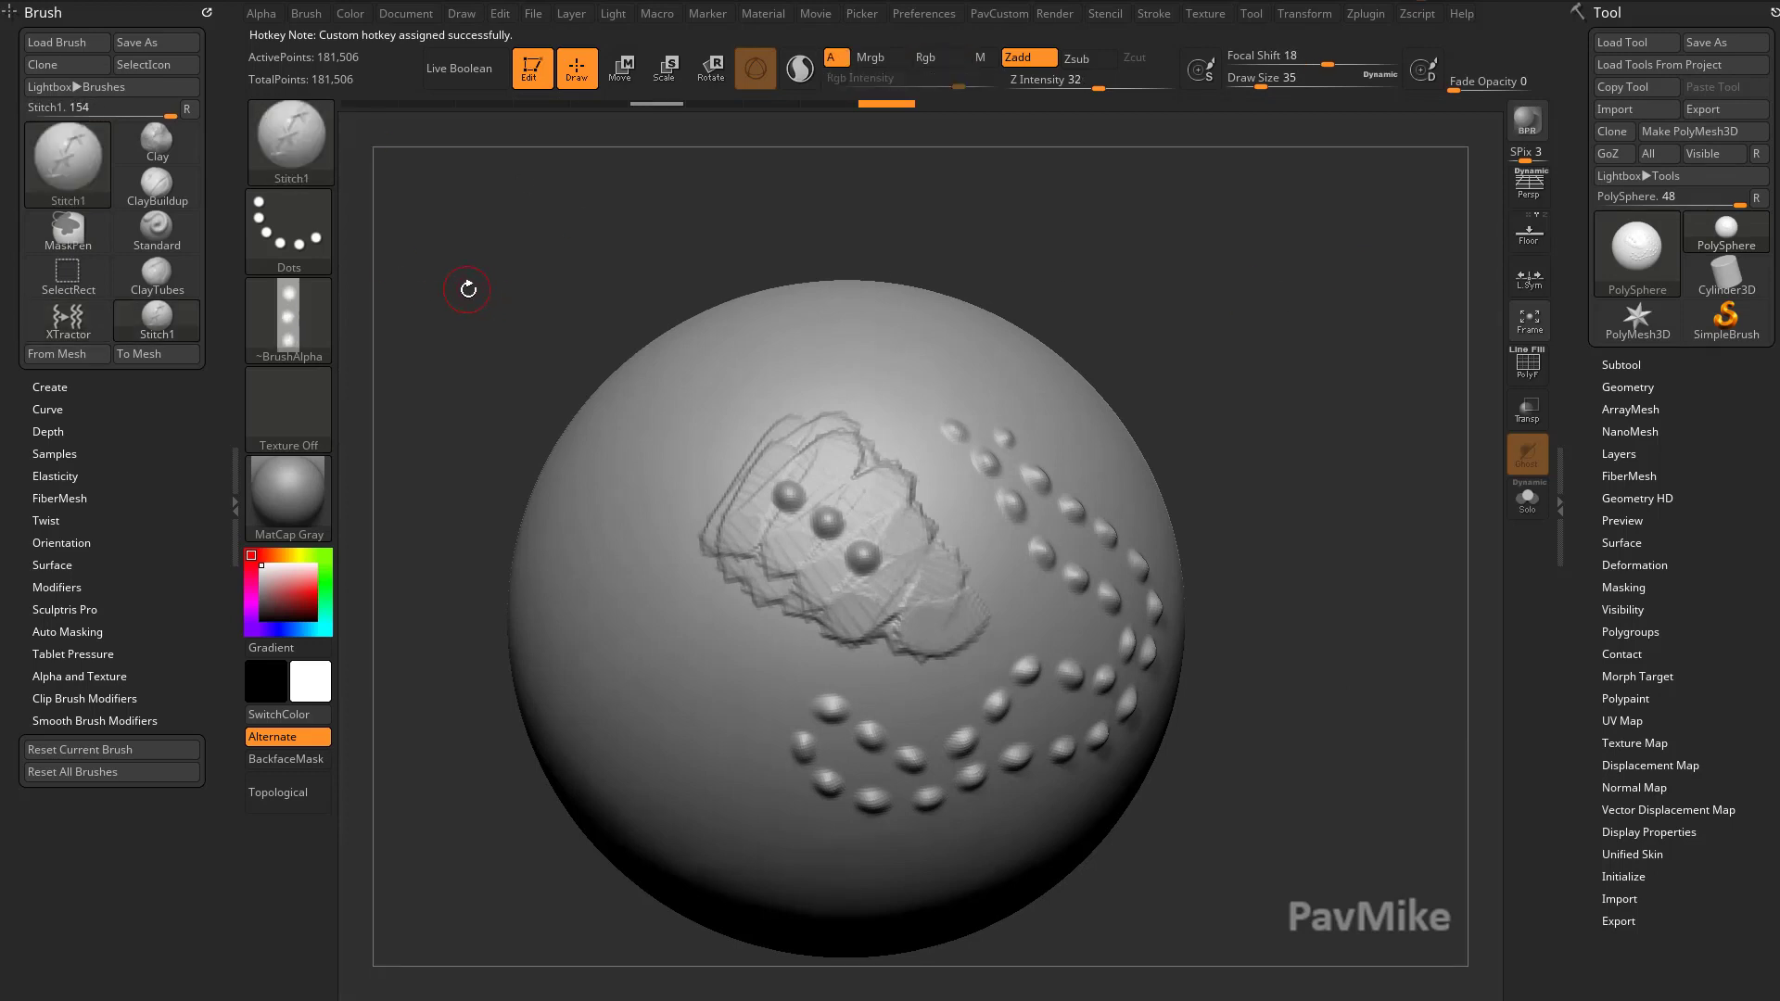
pyautogui.hotkey('alt', 'x')
pyautogui.hotkey('alt', 'x')
pyautogui.hotkey('alt', 'x')
pyautogui.hotkey('alt', 'x')
pyautogui.hotkey('alt', 'x')
pyautogui.hotkey('alt', 'x')
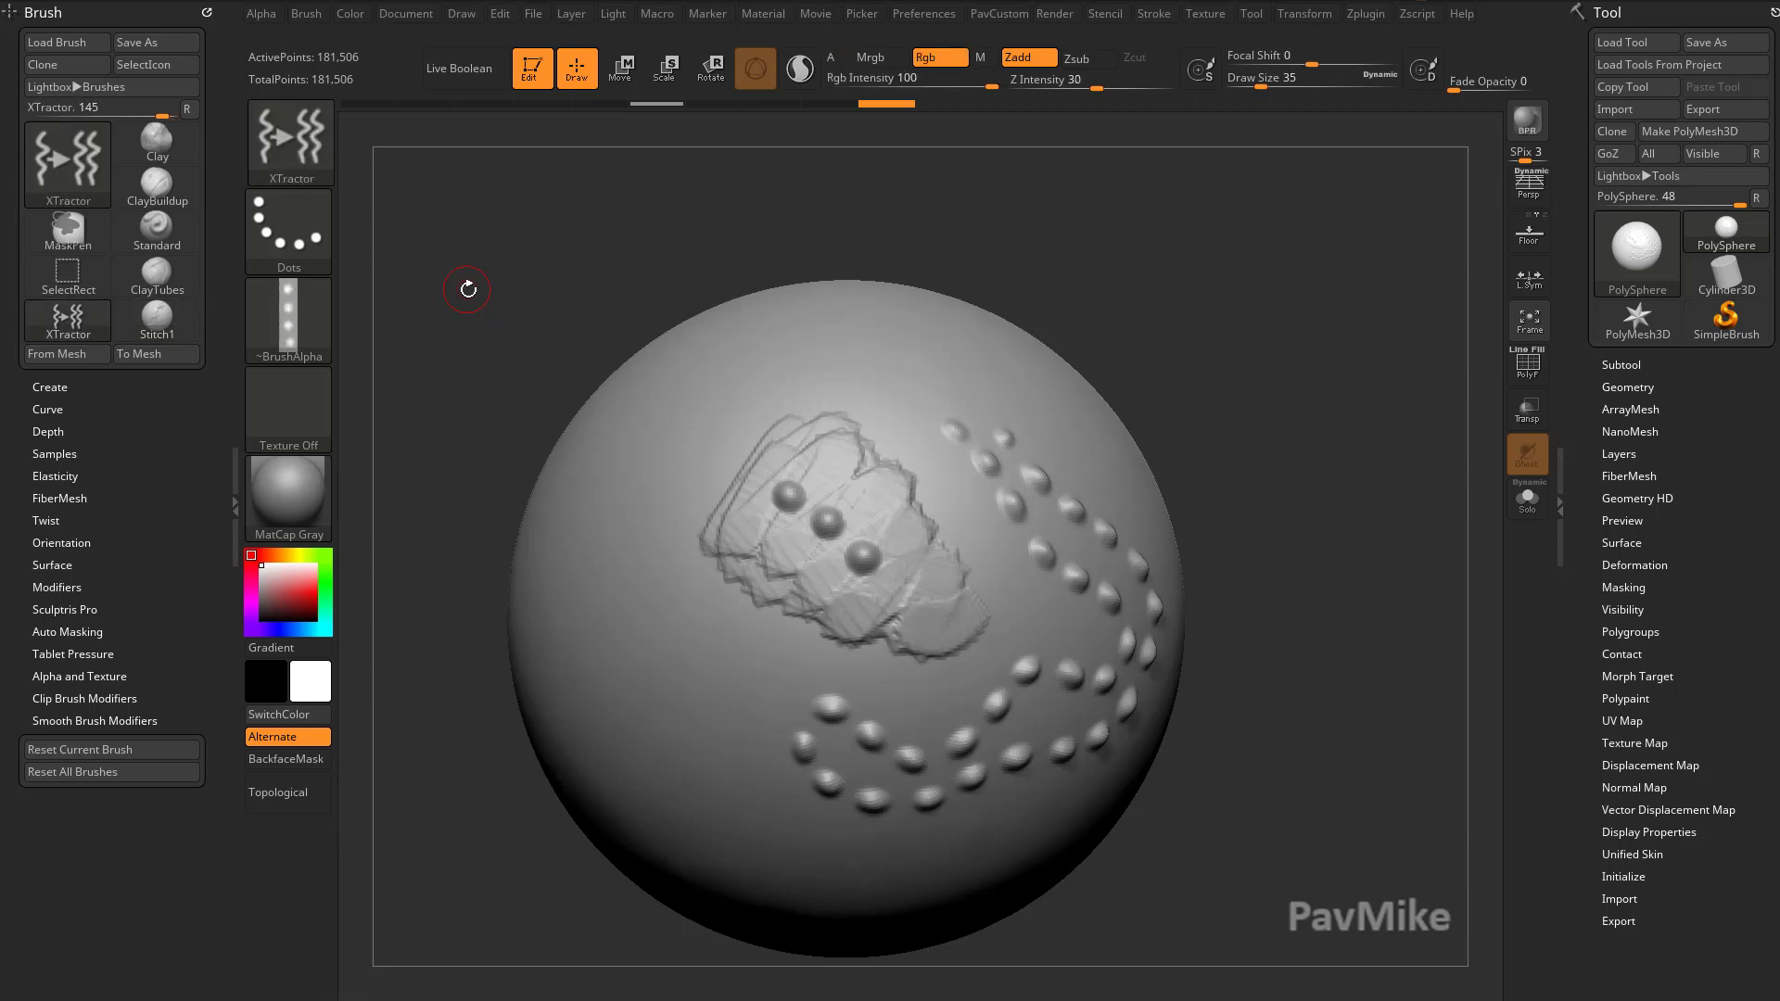
pyautogui.press('shift')
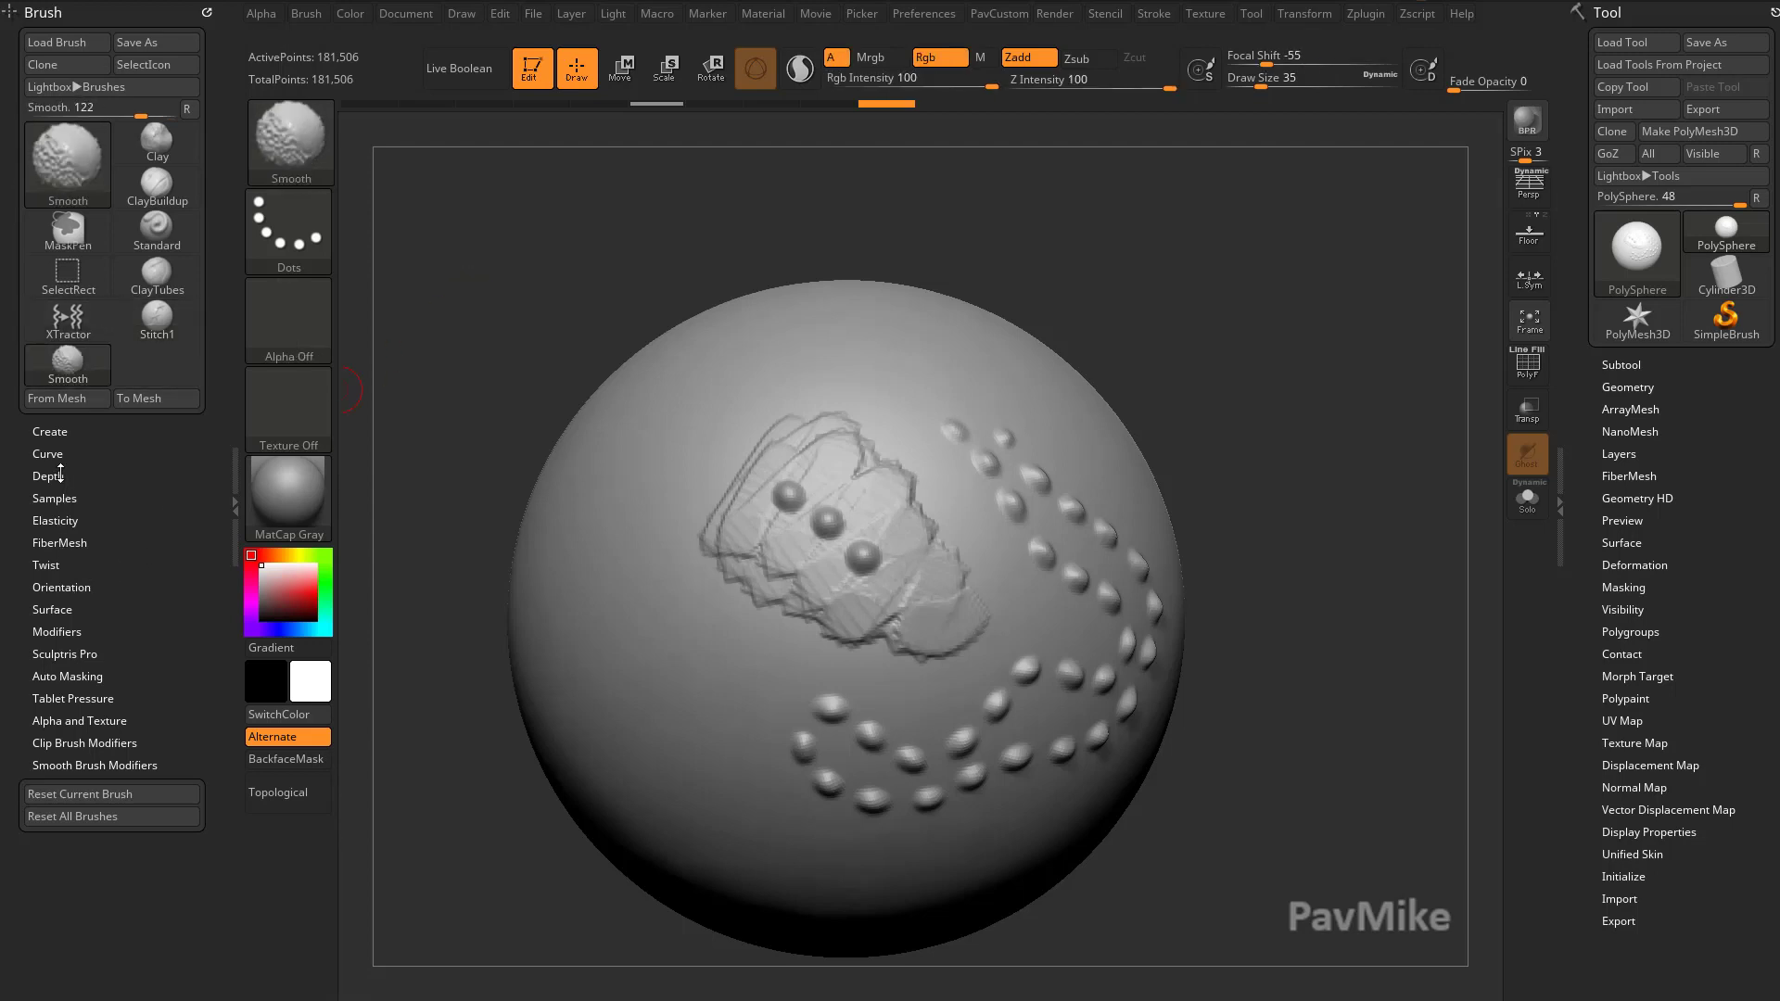
# Examine the Stitch1 brush's Curve settings with its edit curve expanded.
pyautogui.click(306, 13)
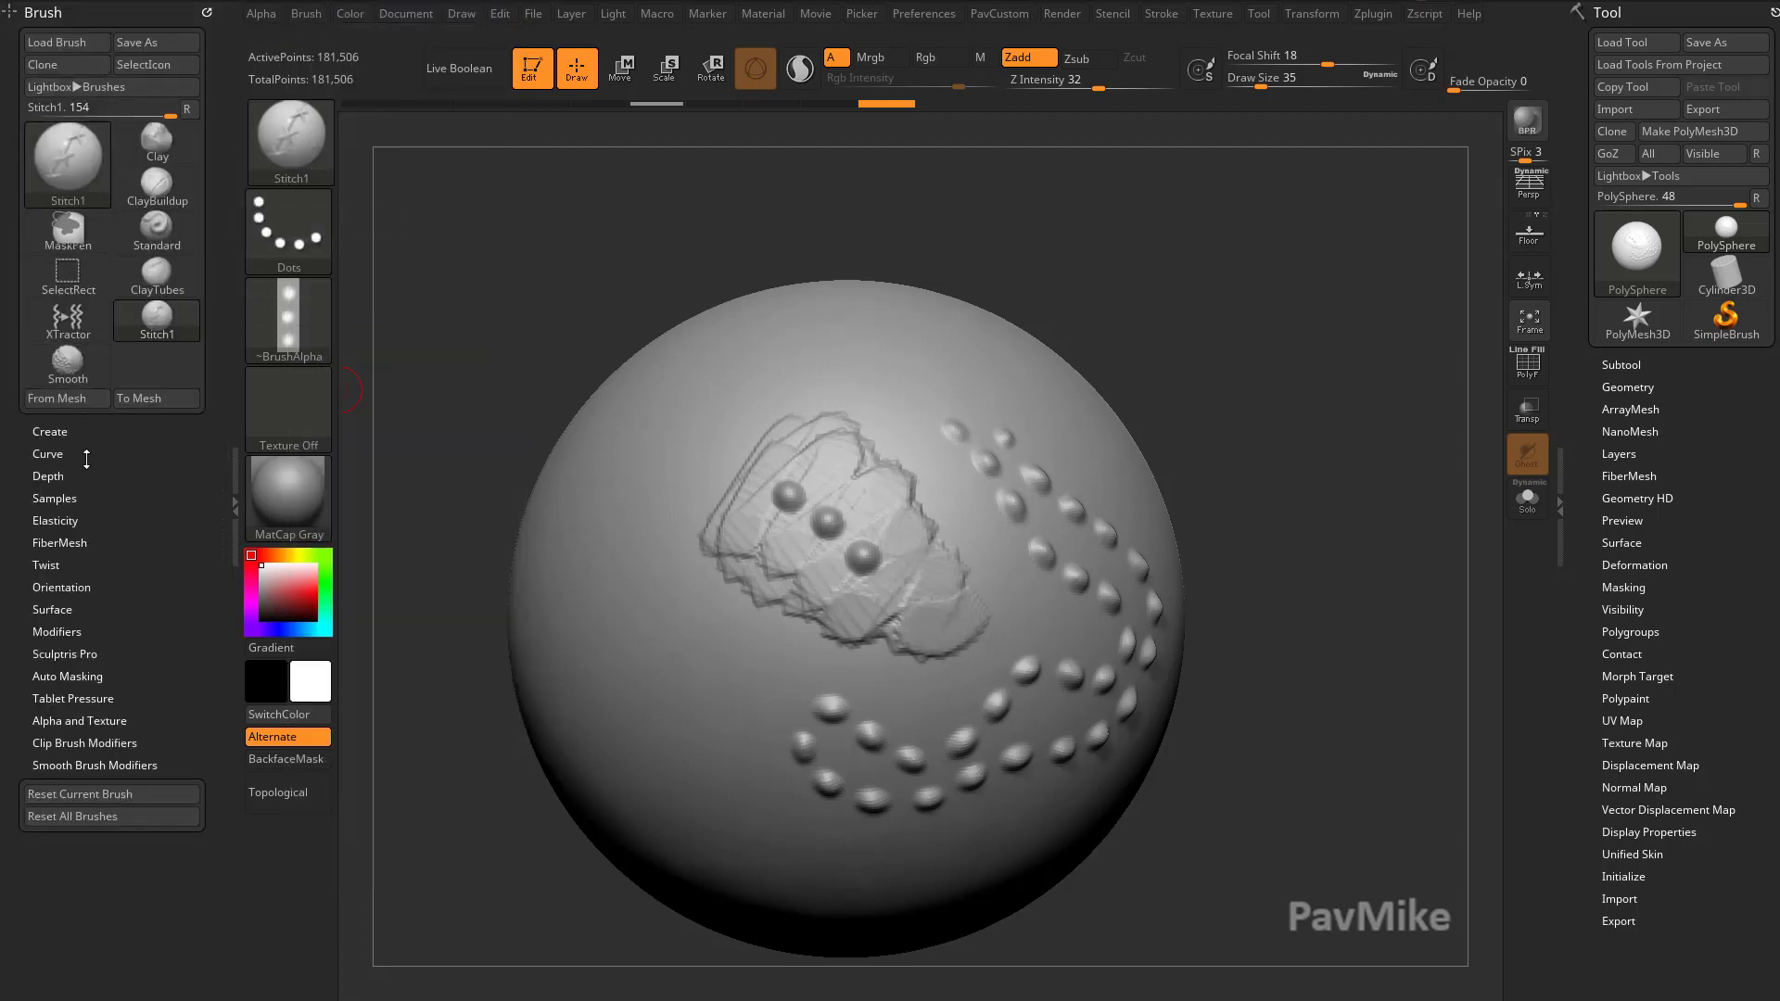
pyautogui.click(118, 451)
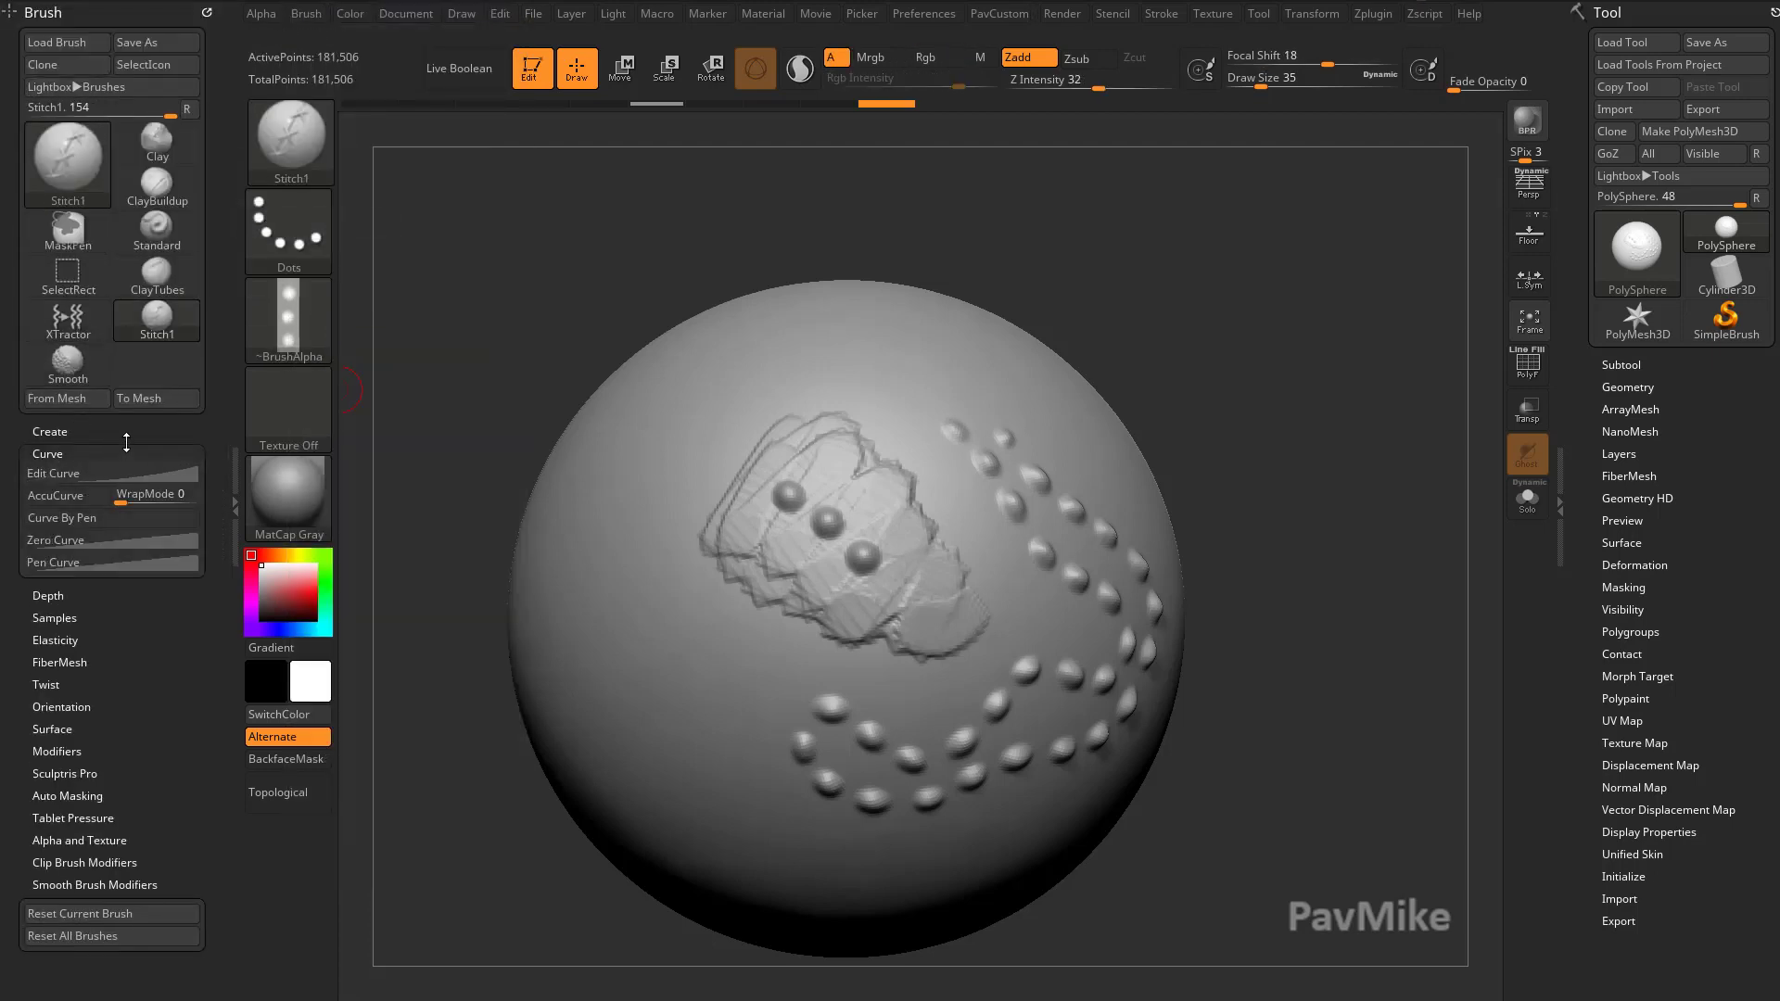
pyautogui.press('g')
pyautogui.click(127, 472)
pyautogui.press('g')
pyautogui.click(157, 325)
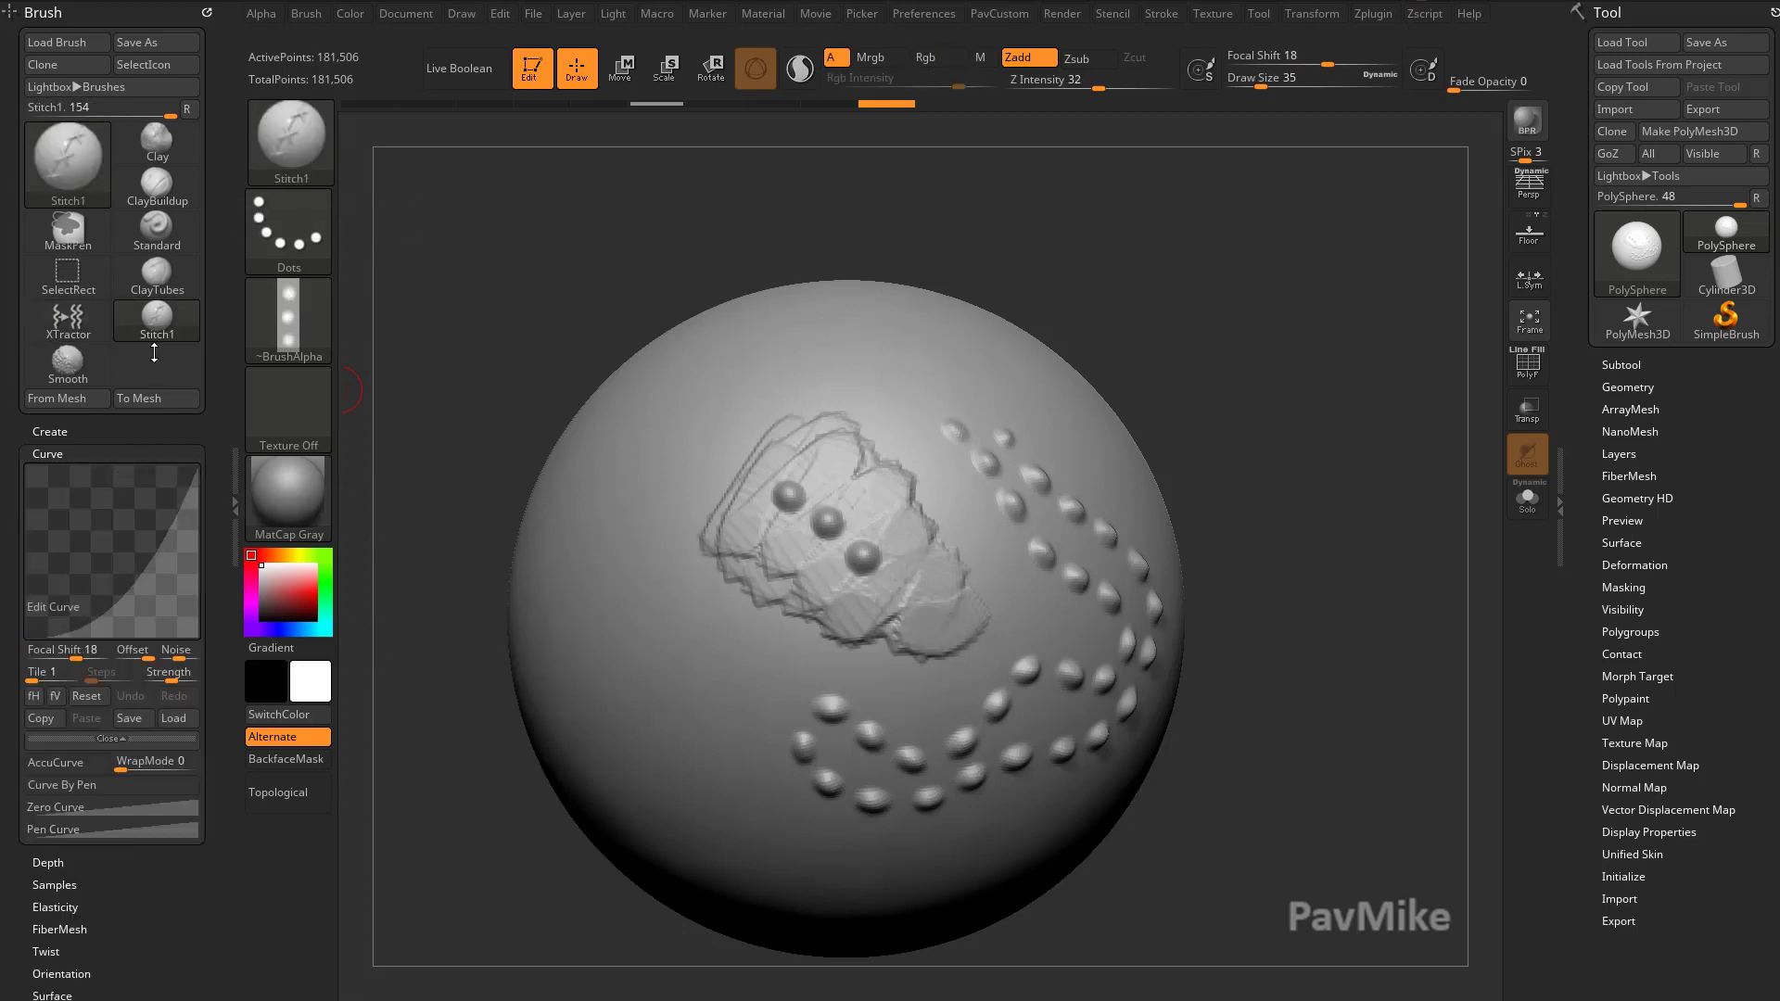
# Review the Stitch1 brush's Depth settings and its Samples options, including Fast Samples and Samples Radius.
pyautogui.click(72, 451)
pyautogui.click(50, 475)
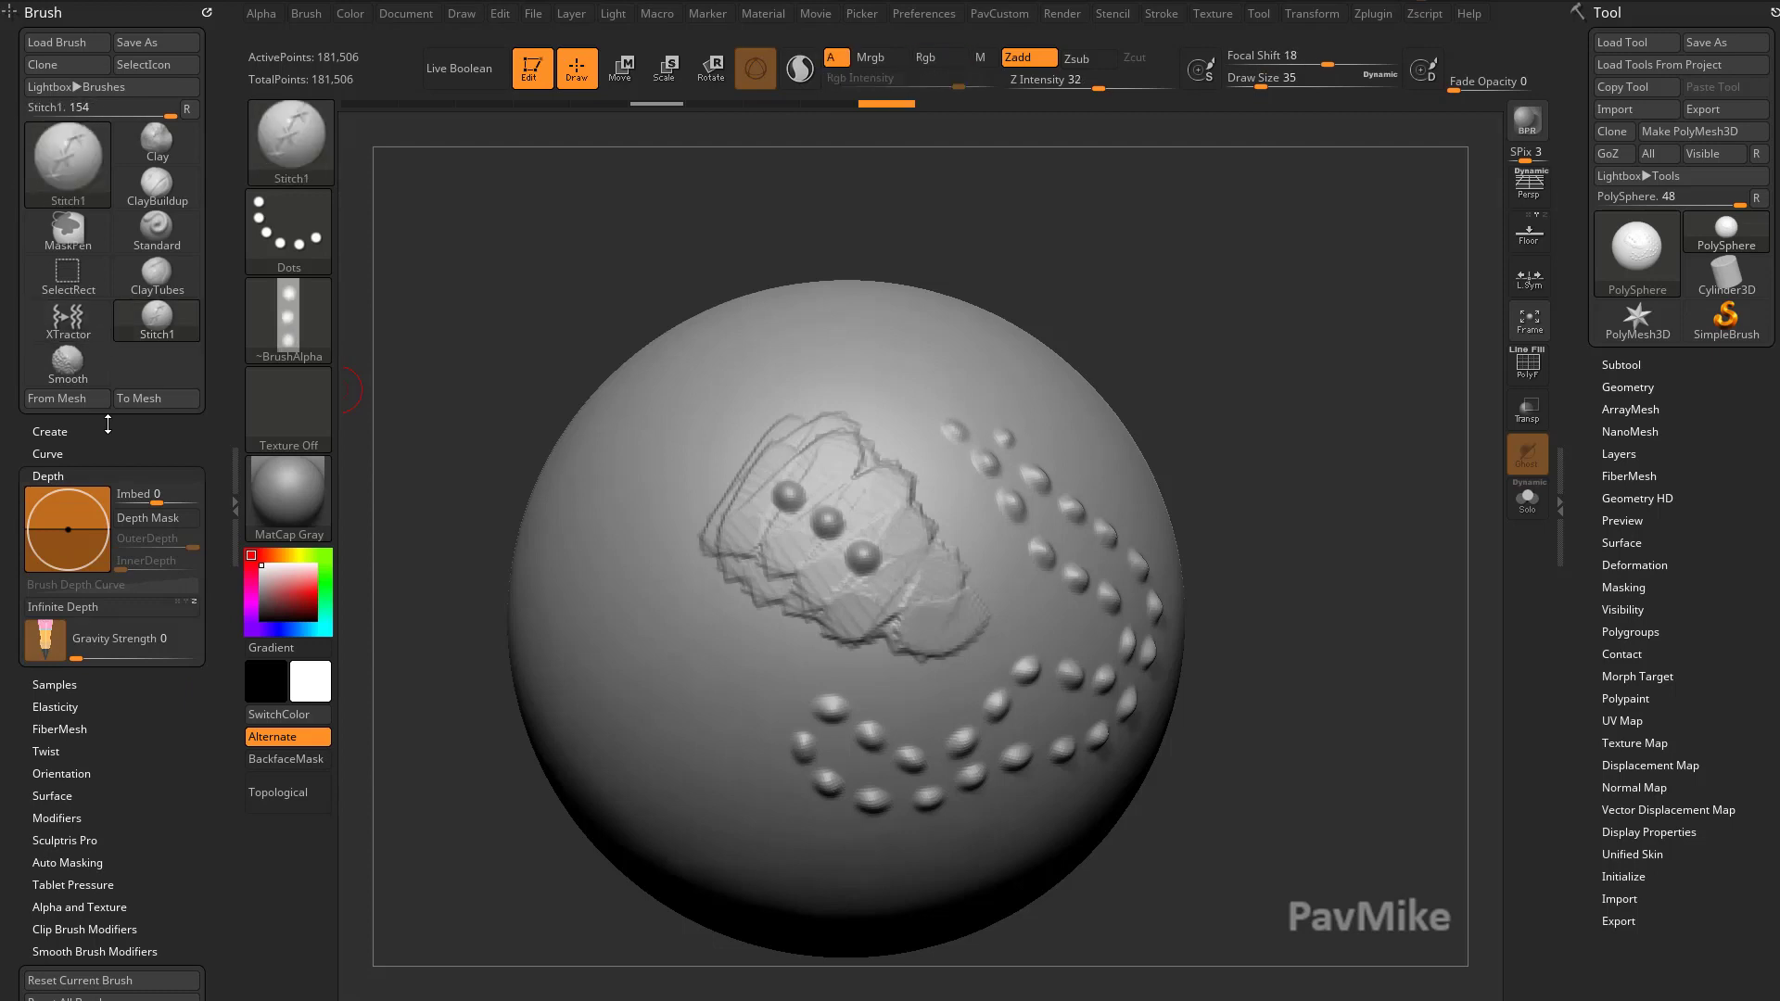
pyautogui.click(50, 476)
pyautogui.click(57, 498)
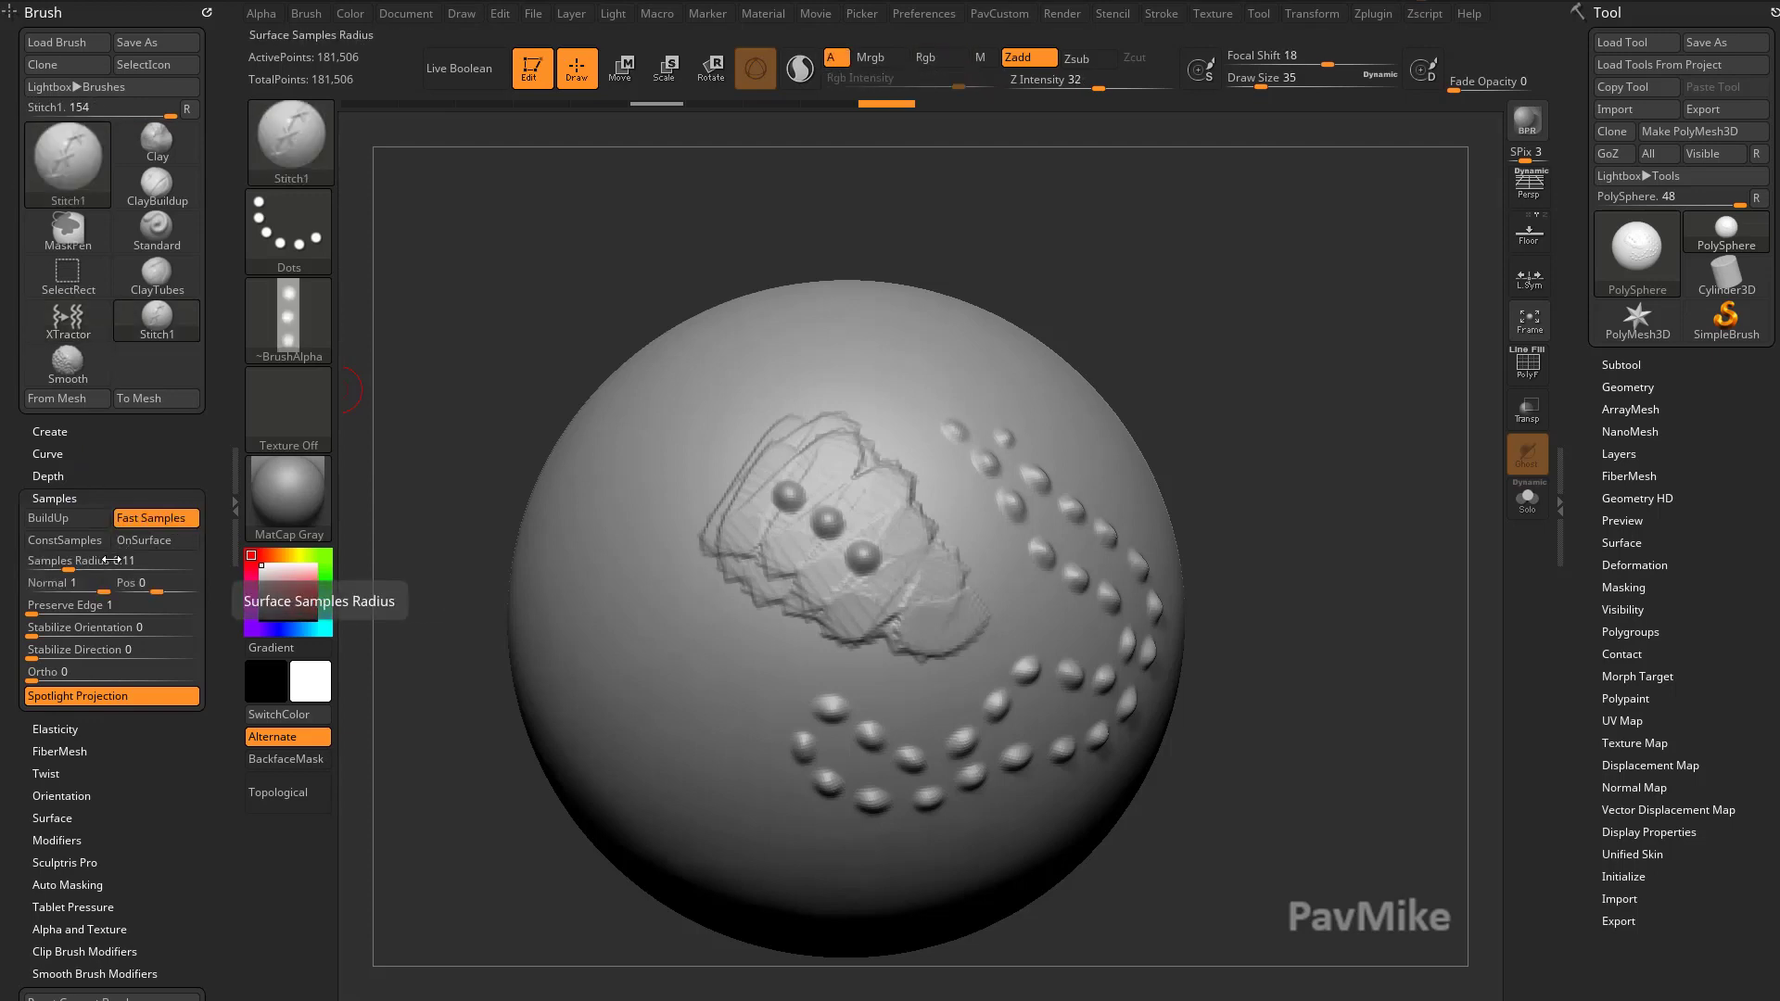
pyautogui.press('ctrl')
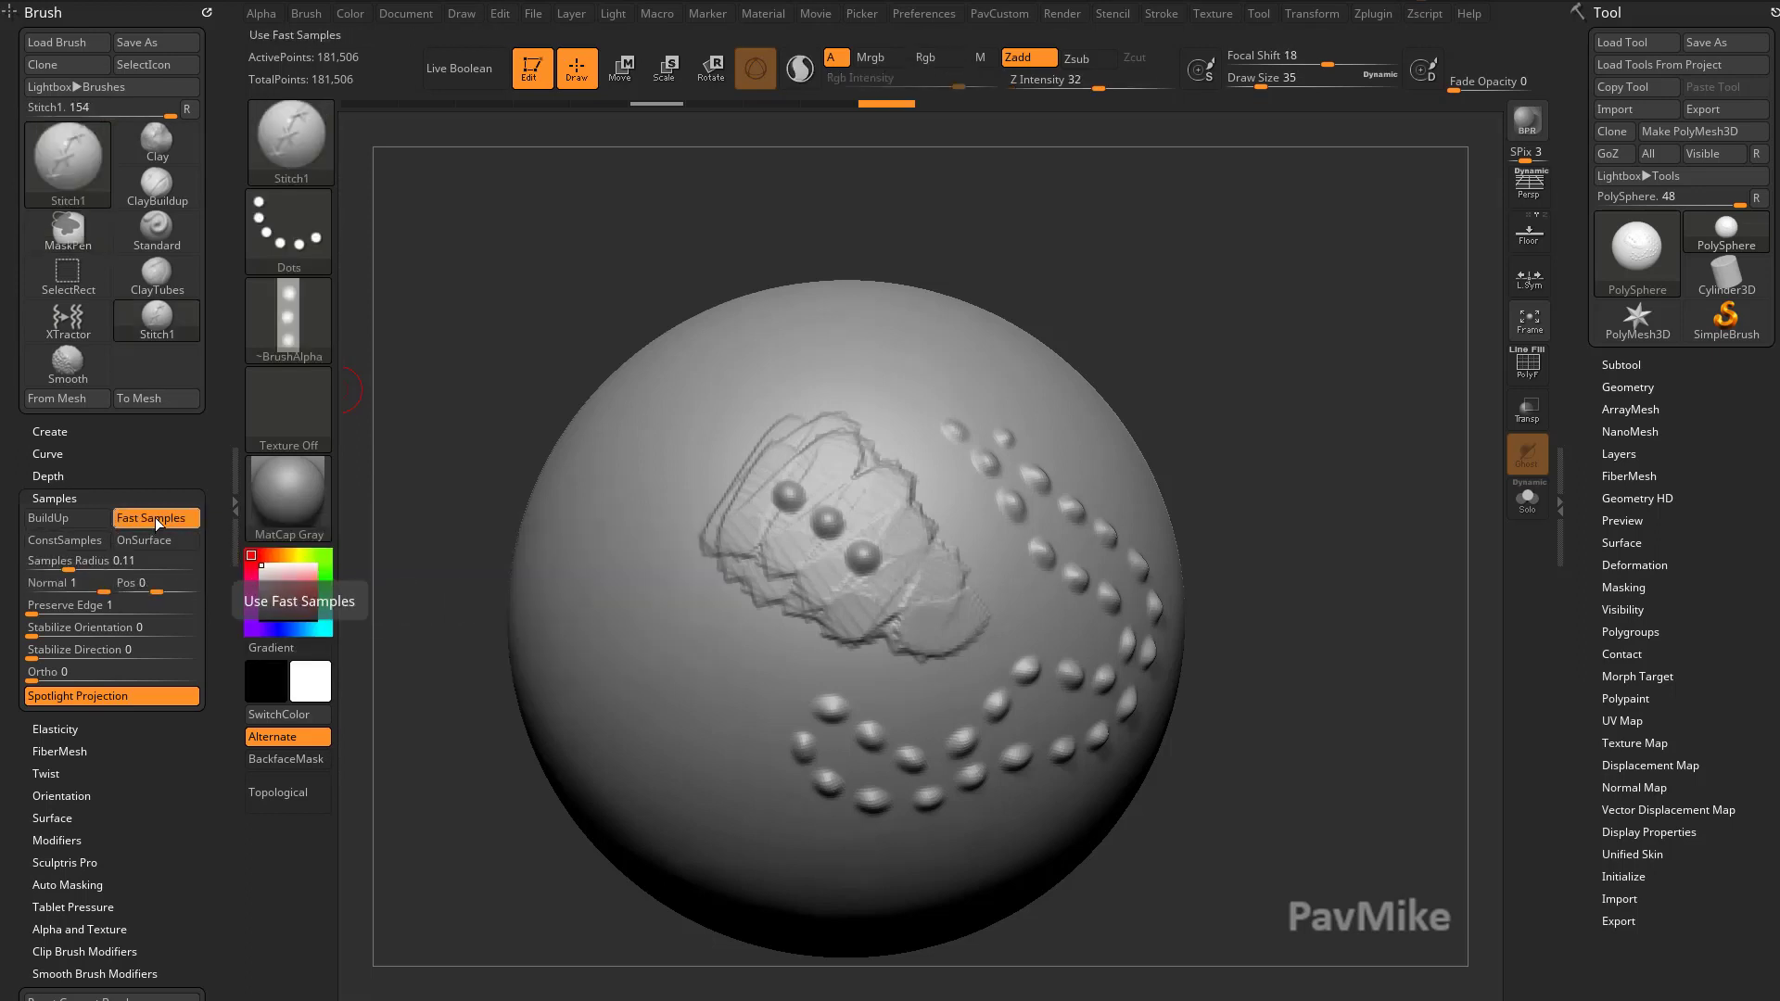
pyautogui.press('ctrl')
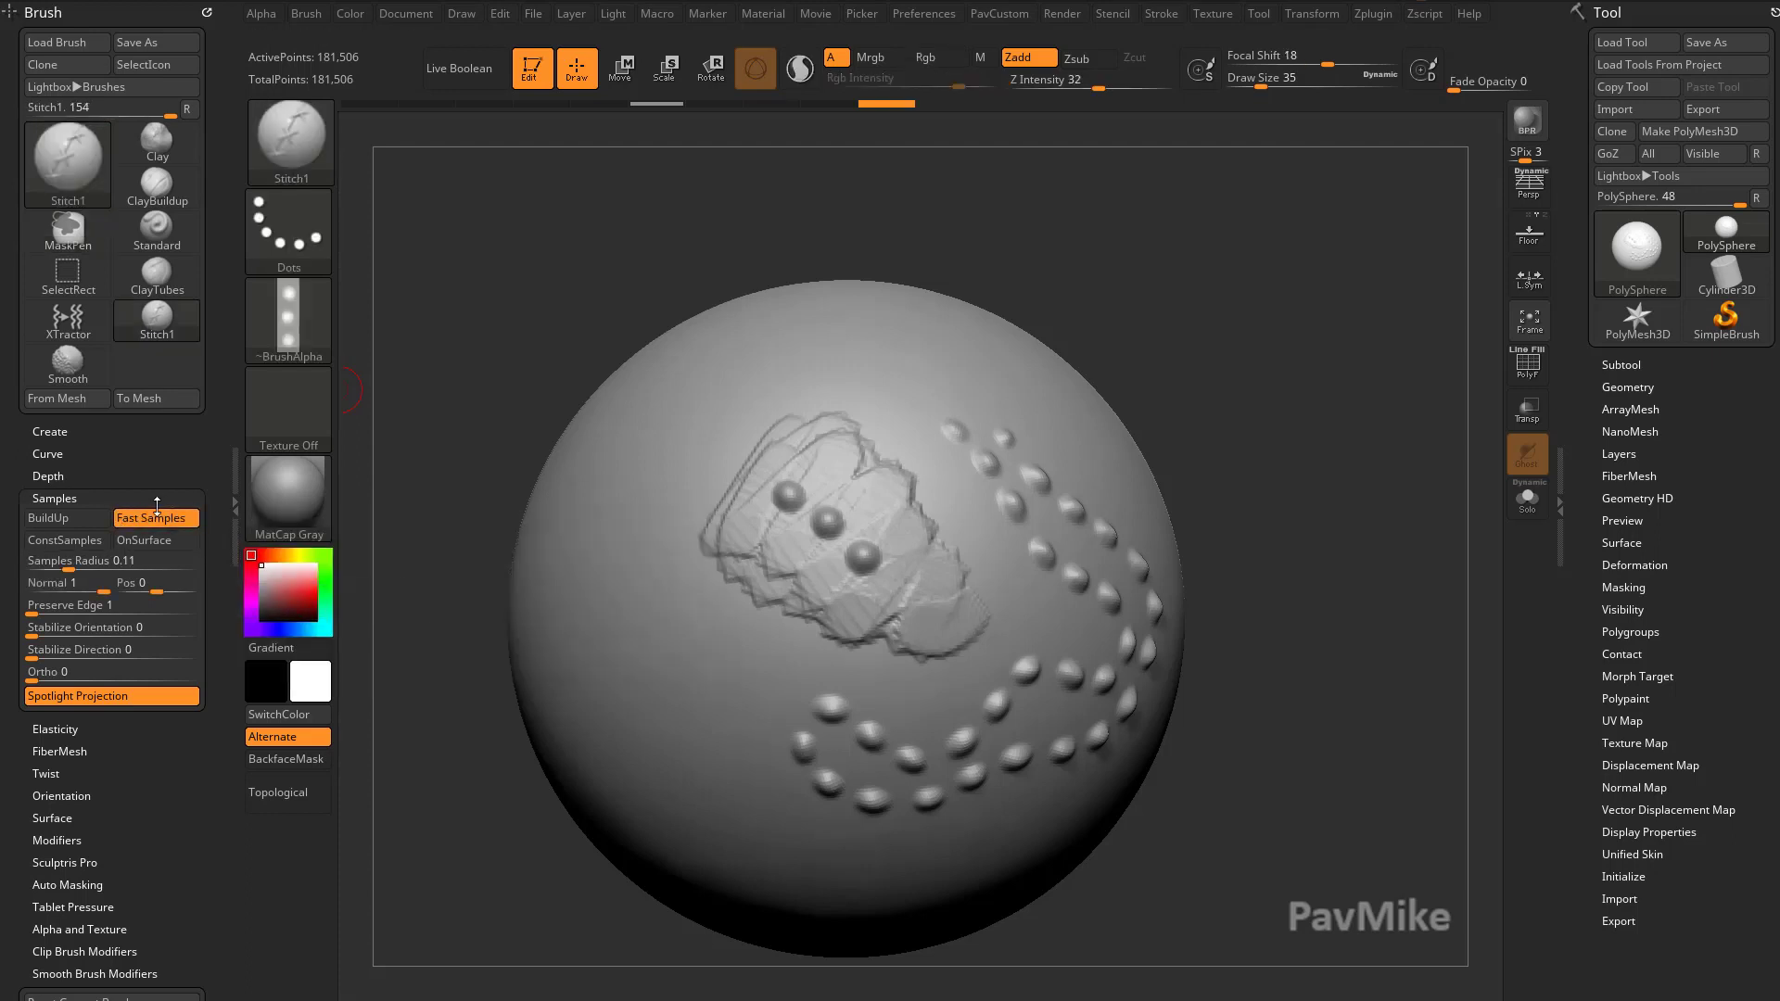
pyautogui.press('ctrl')
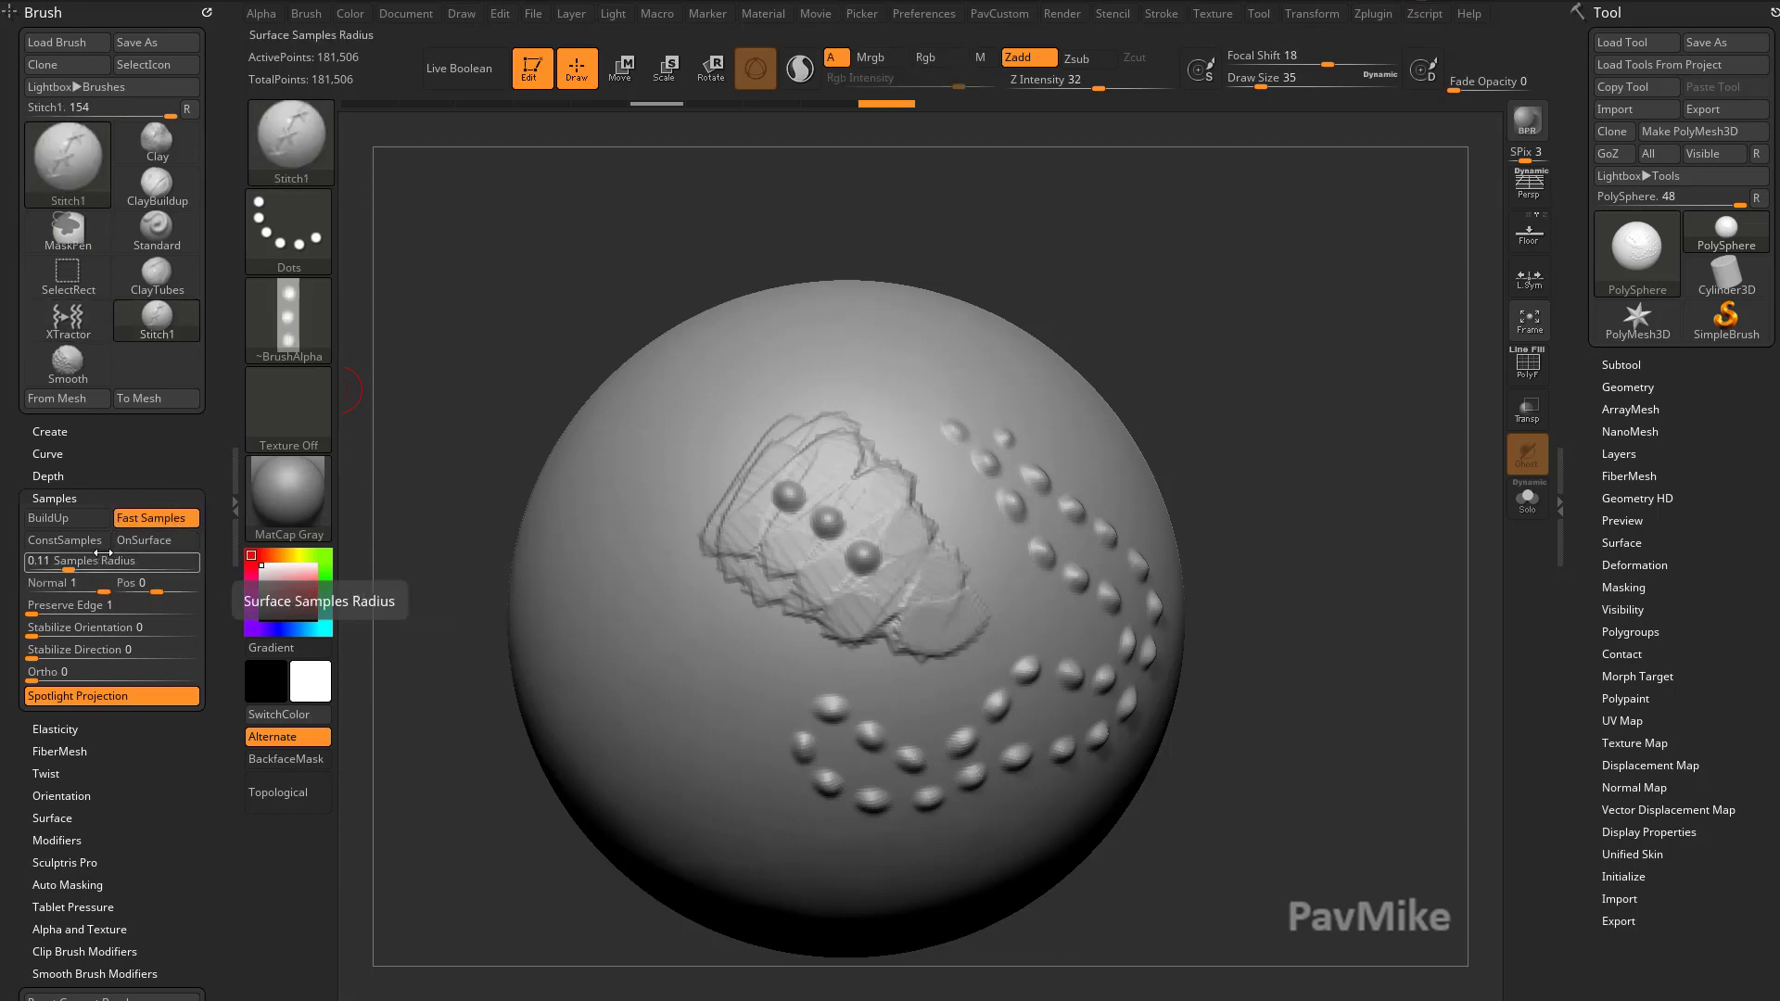
# Inspect the Stitch1 brush's Modifiers, including Strength Multiplier, and its Tablet Pressure settings.
pyautogui.click(55, 499)
pyautogui.click(54, 632)
pyautogui.moveTo(141, 523); pyautogui.dragTo(143, 406)
pyautogui.press('g')
pyautogui.press('g')
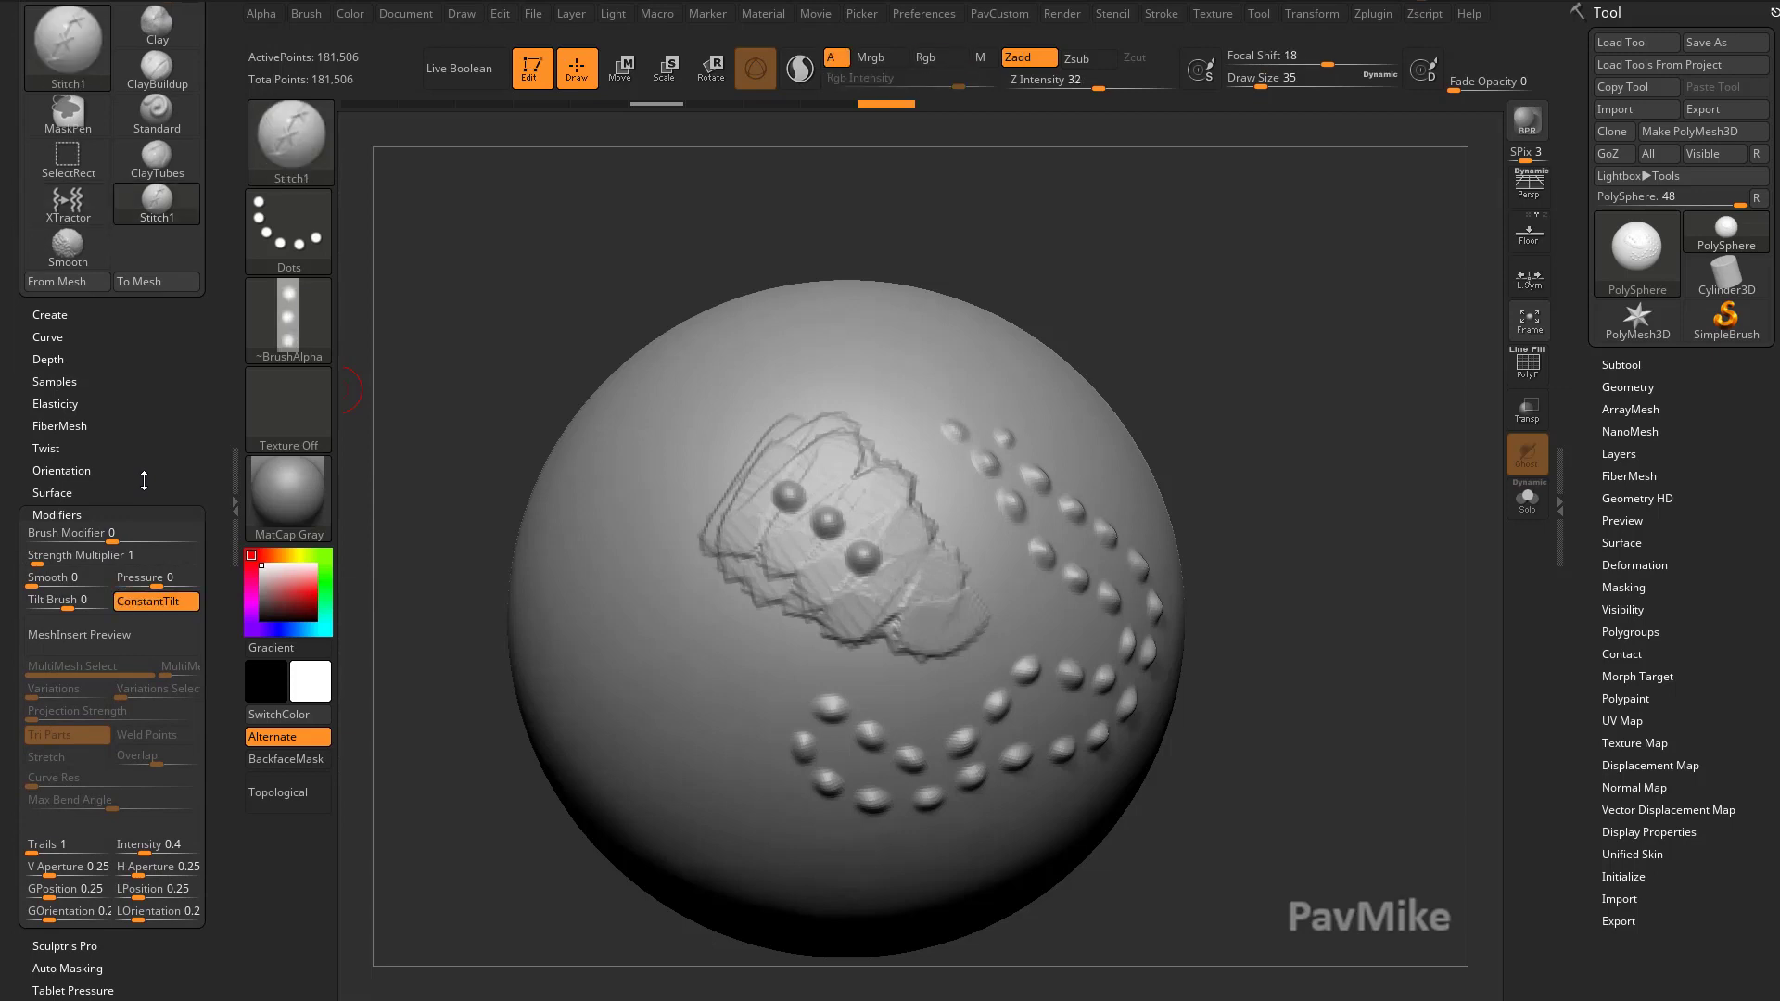
pyautogui.press('b')
pyautogui.press('s')
pyautogui.press('t')
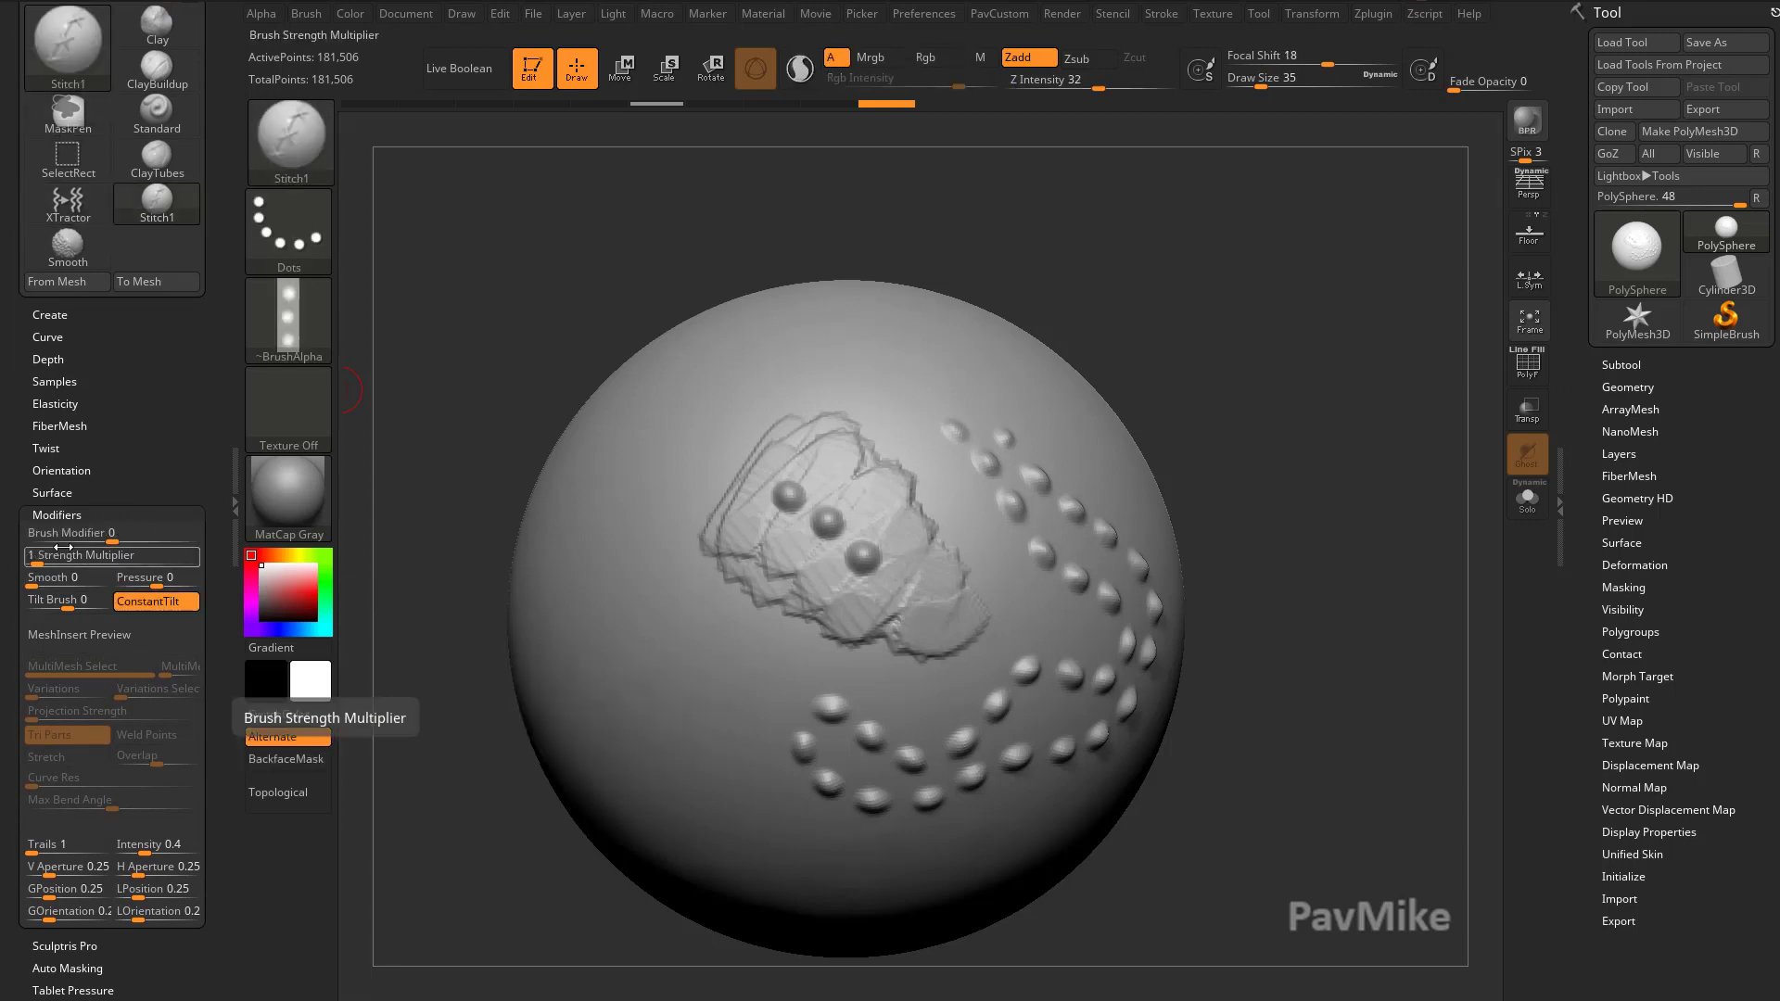
pyautogui.click(61, 515)
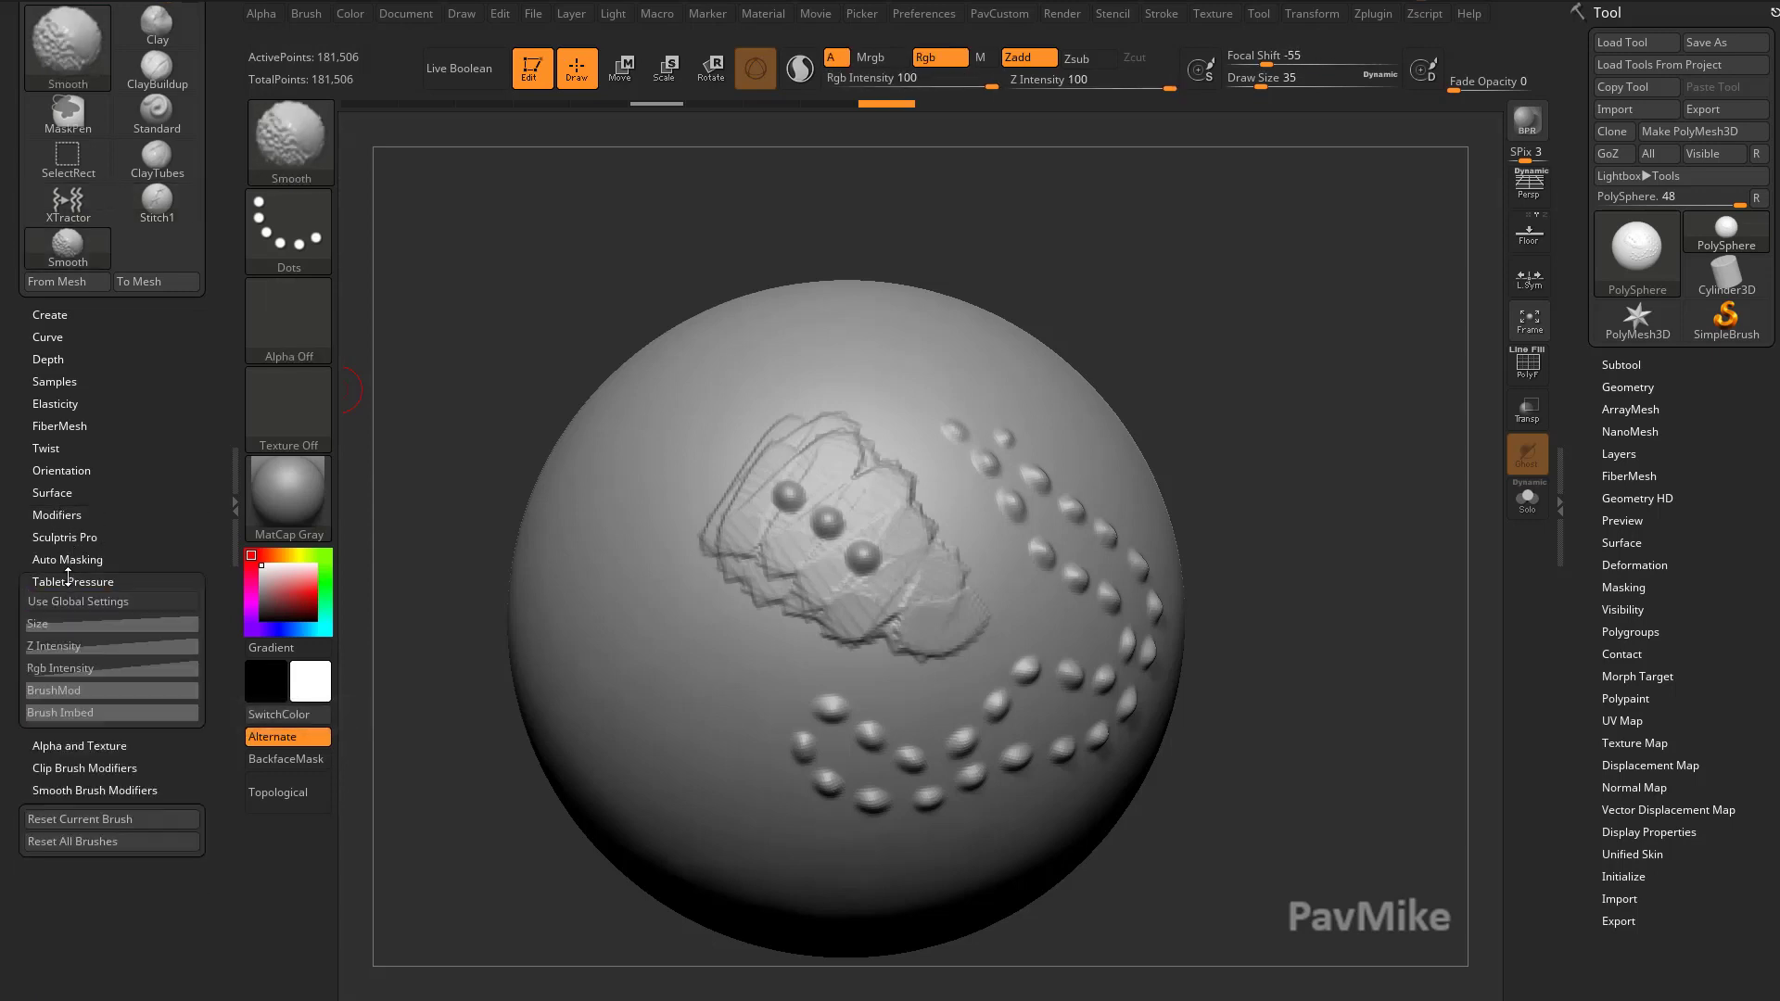
pyautogui.click(72, 581)
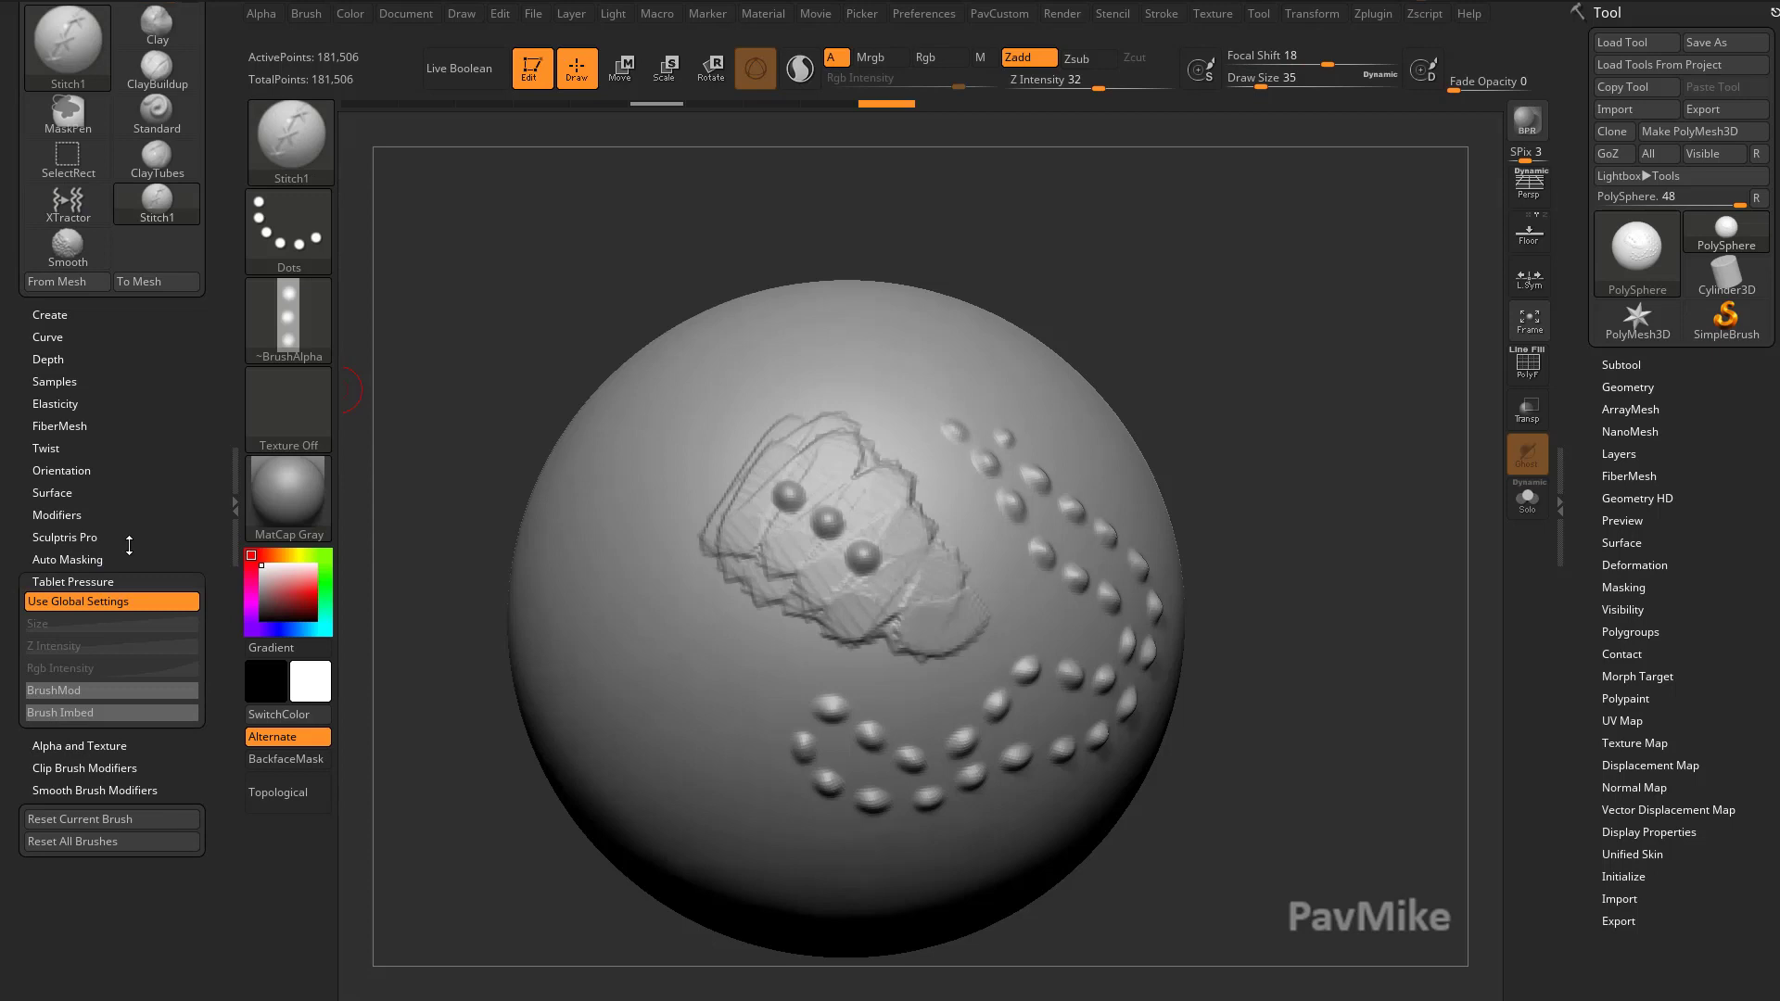
# Compare the Tablet Pressure settings of the XTractor and Stitch1 brushes and check the global Tablet preferences.
pyautogui.press('g')
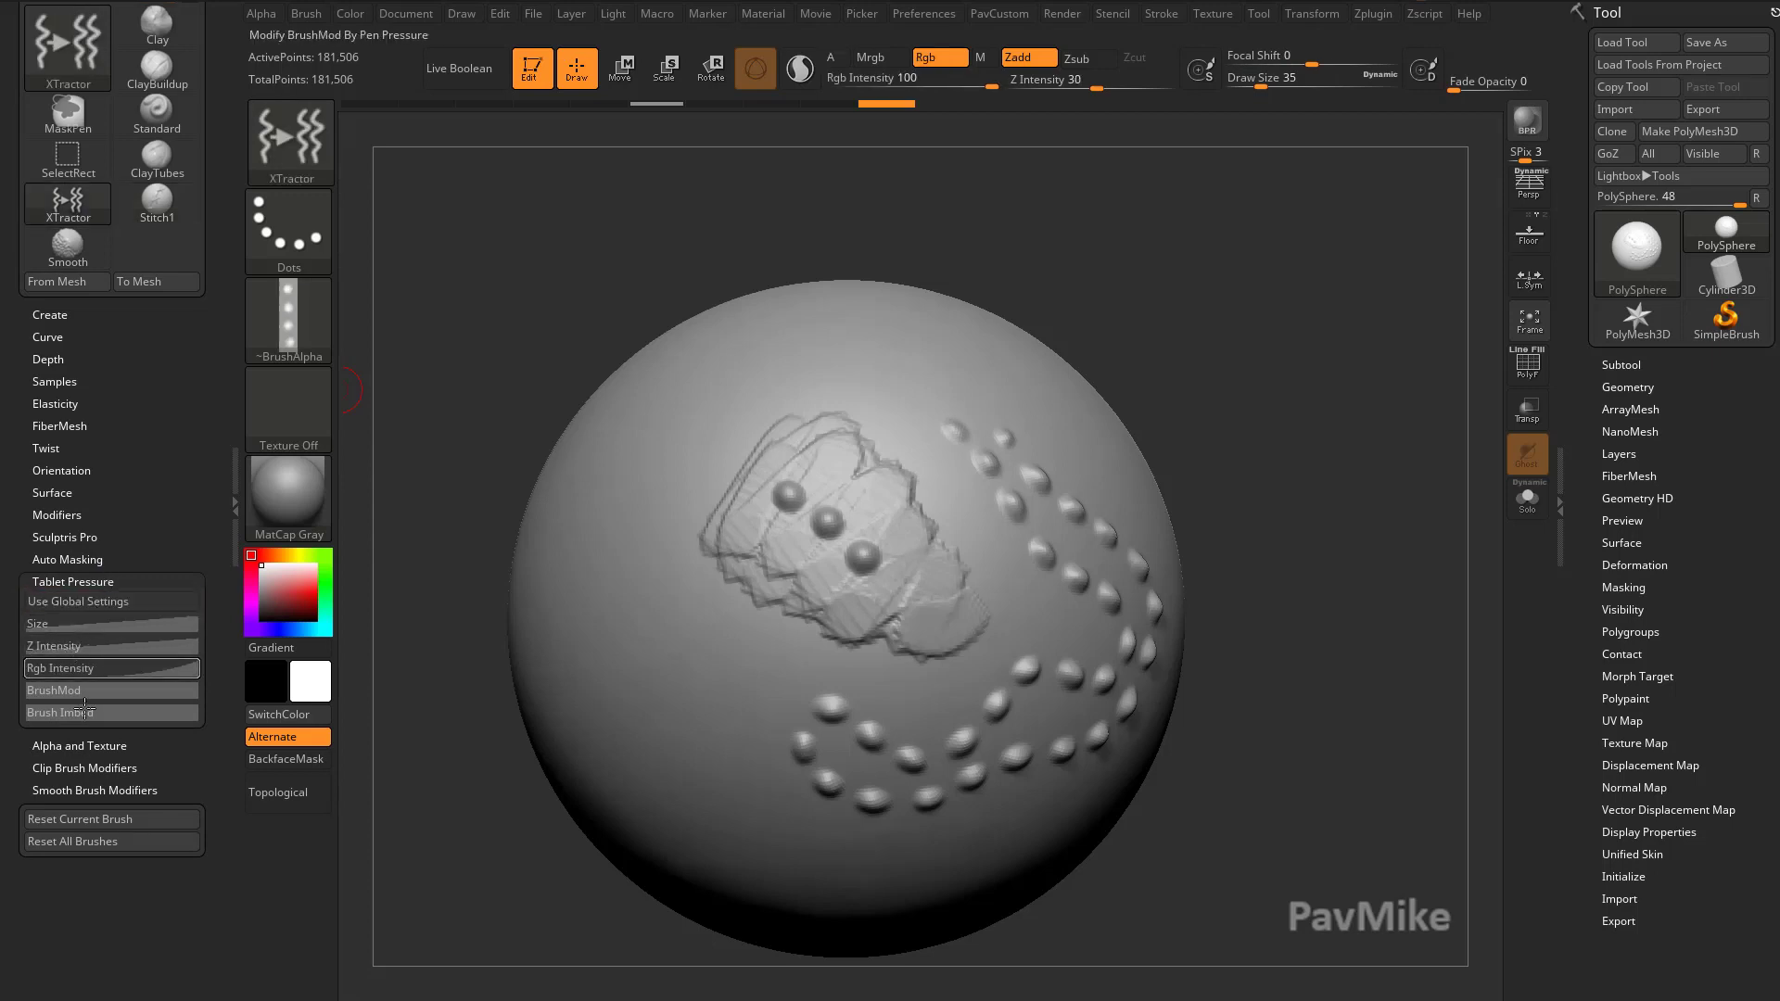
pyautogui.press('b')
pyautogui.press('s')
pyautogui.press('t')
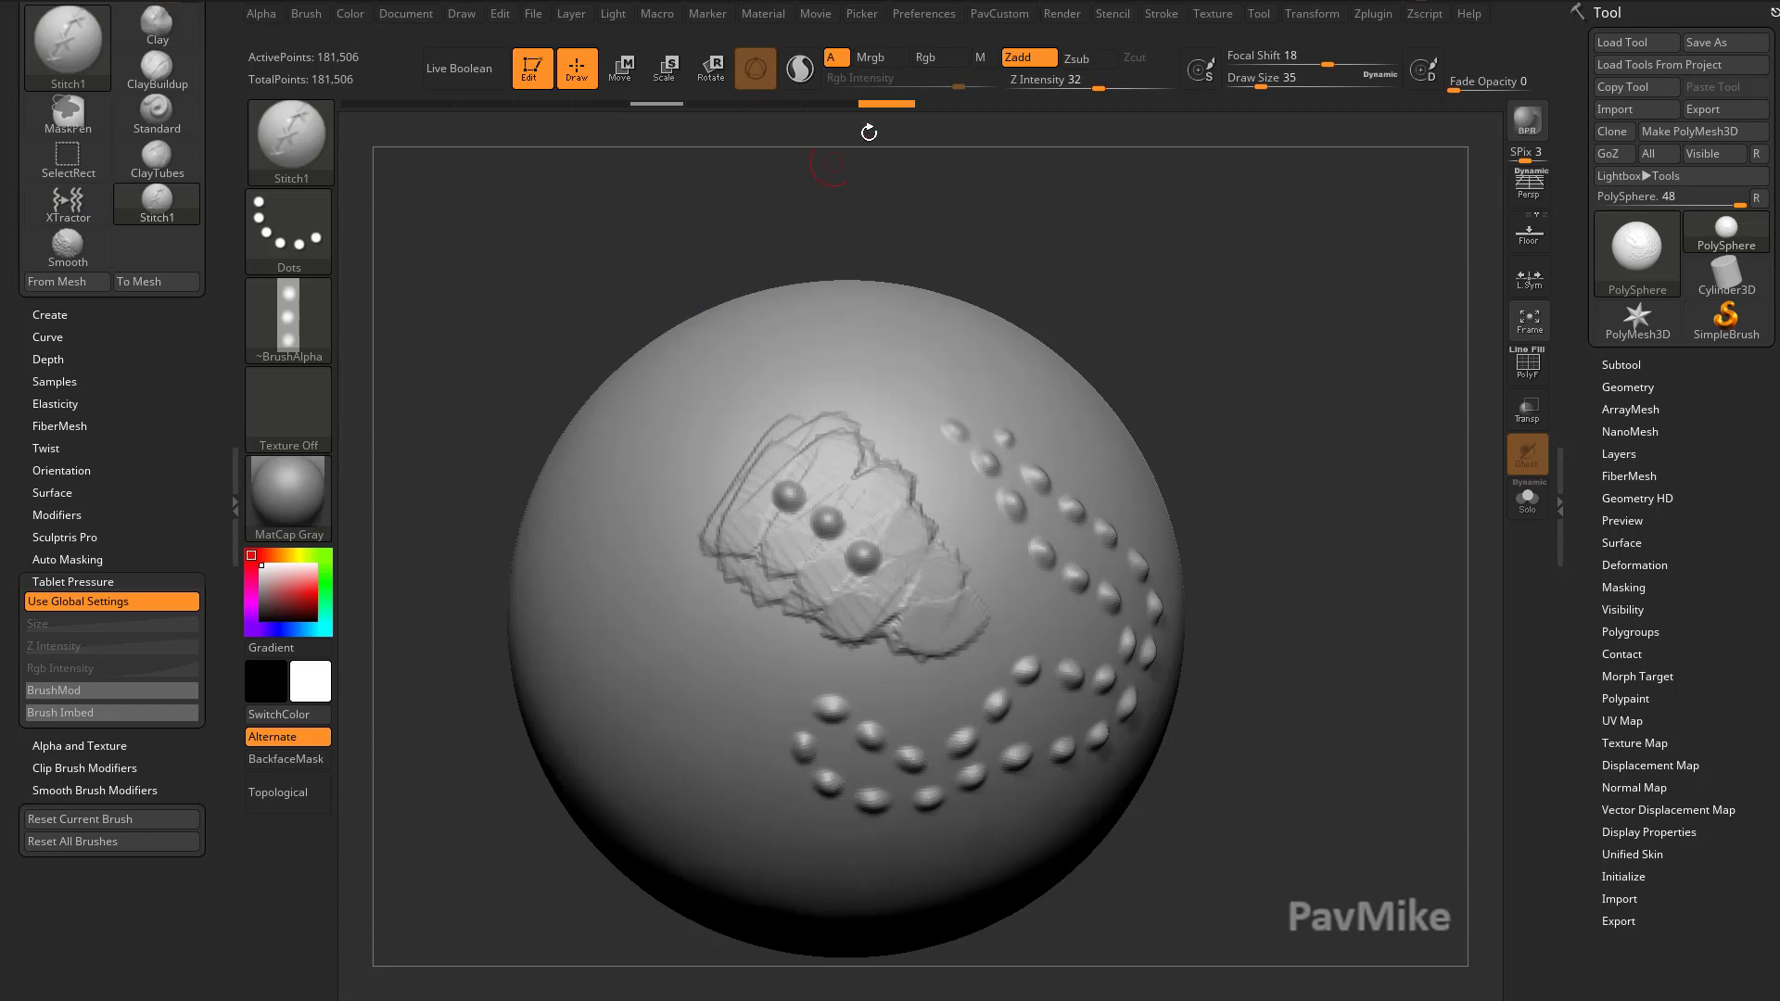
pyautogui.click(927, 11)
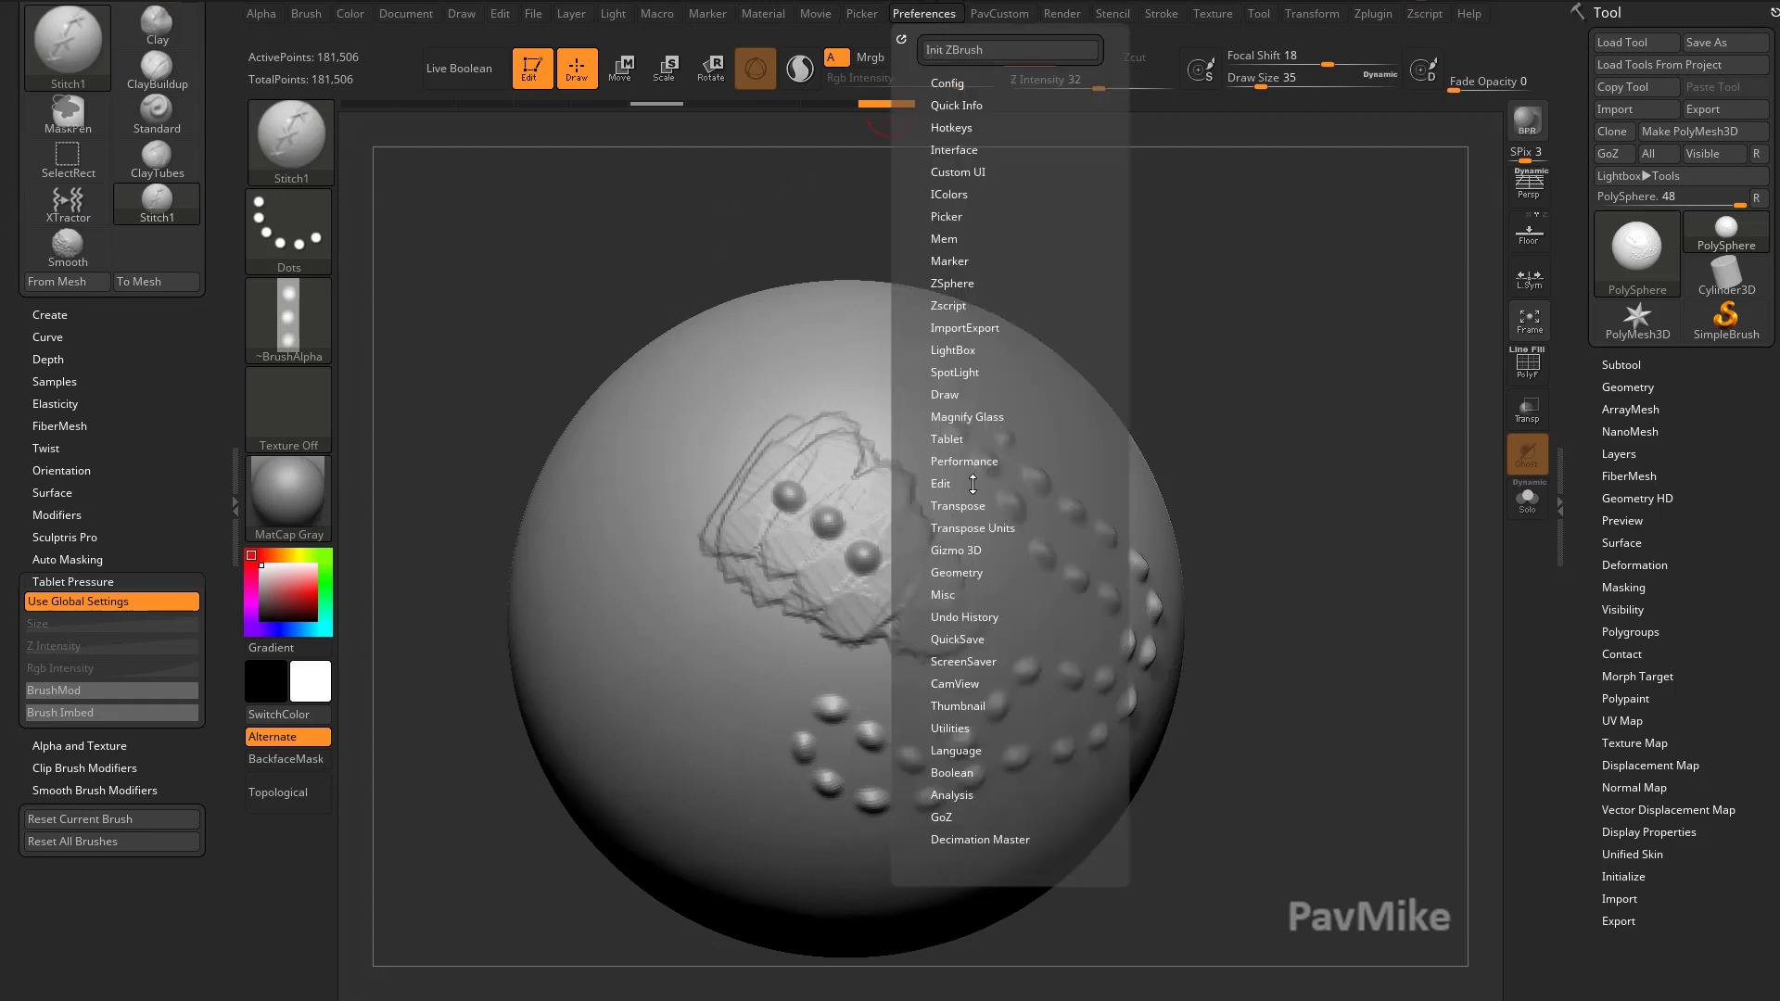
pyautogui.click(947, 438)
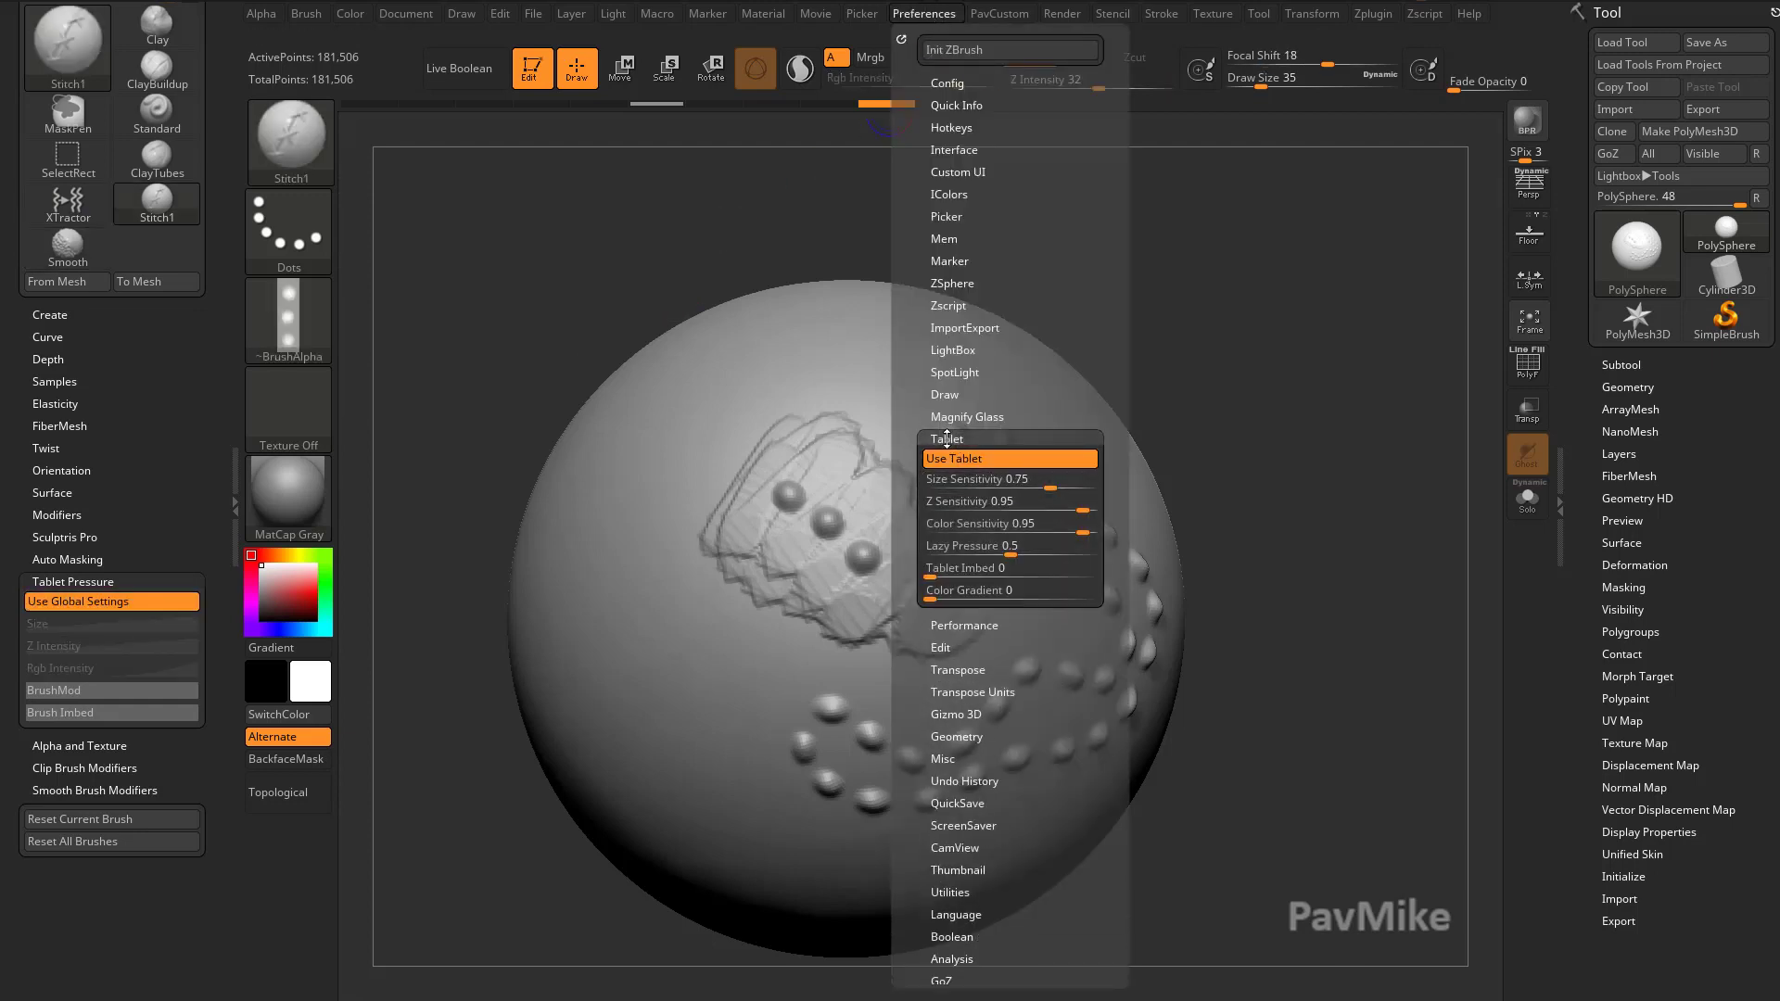
# Check the Stitch1 brush's Alpha and Texture settings and its Clip Brush Modifiers.
pyautogui.click(56, 582)
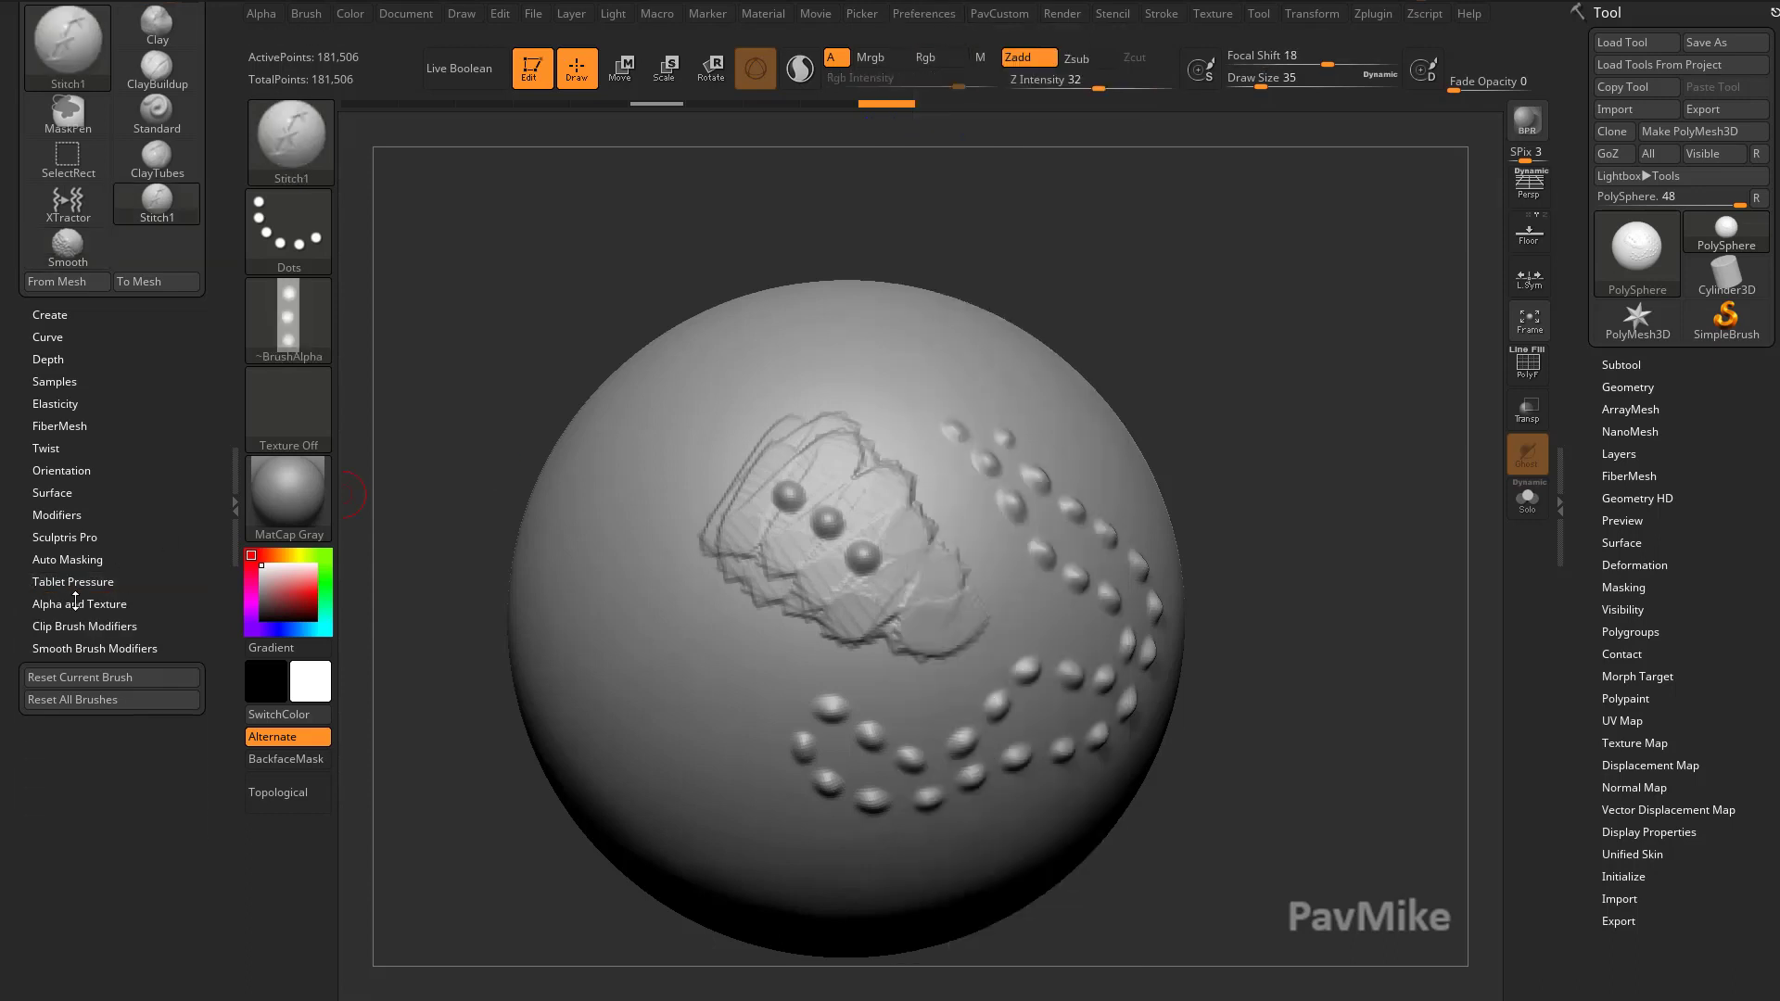
pyautogui.click(75, 604)
pyautogui.keyDown('shift'); pyautogui.click(76, 603); pyautogui.keyUp('shift')
pyautogui.keyDown('shift'); pyautogui.click(69, 627); pyautogui.keyUp('shift')
pyautogui.click(70, 627)
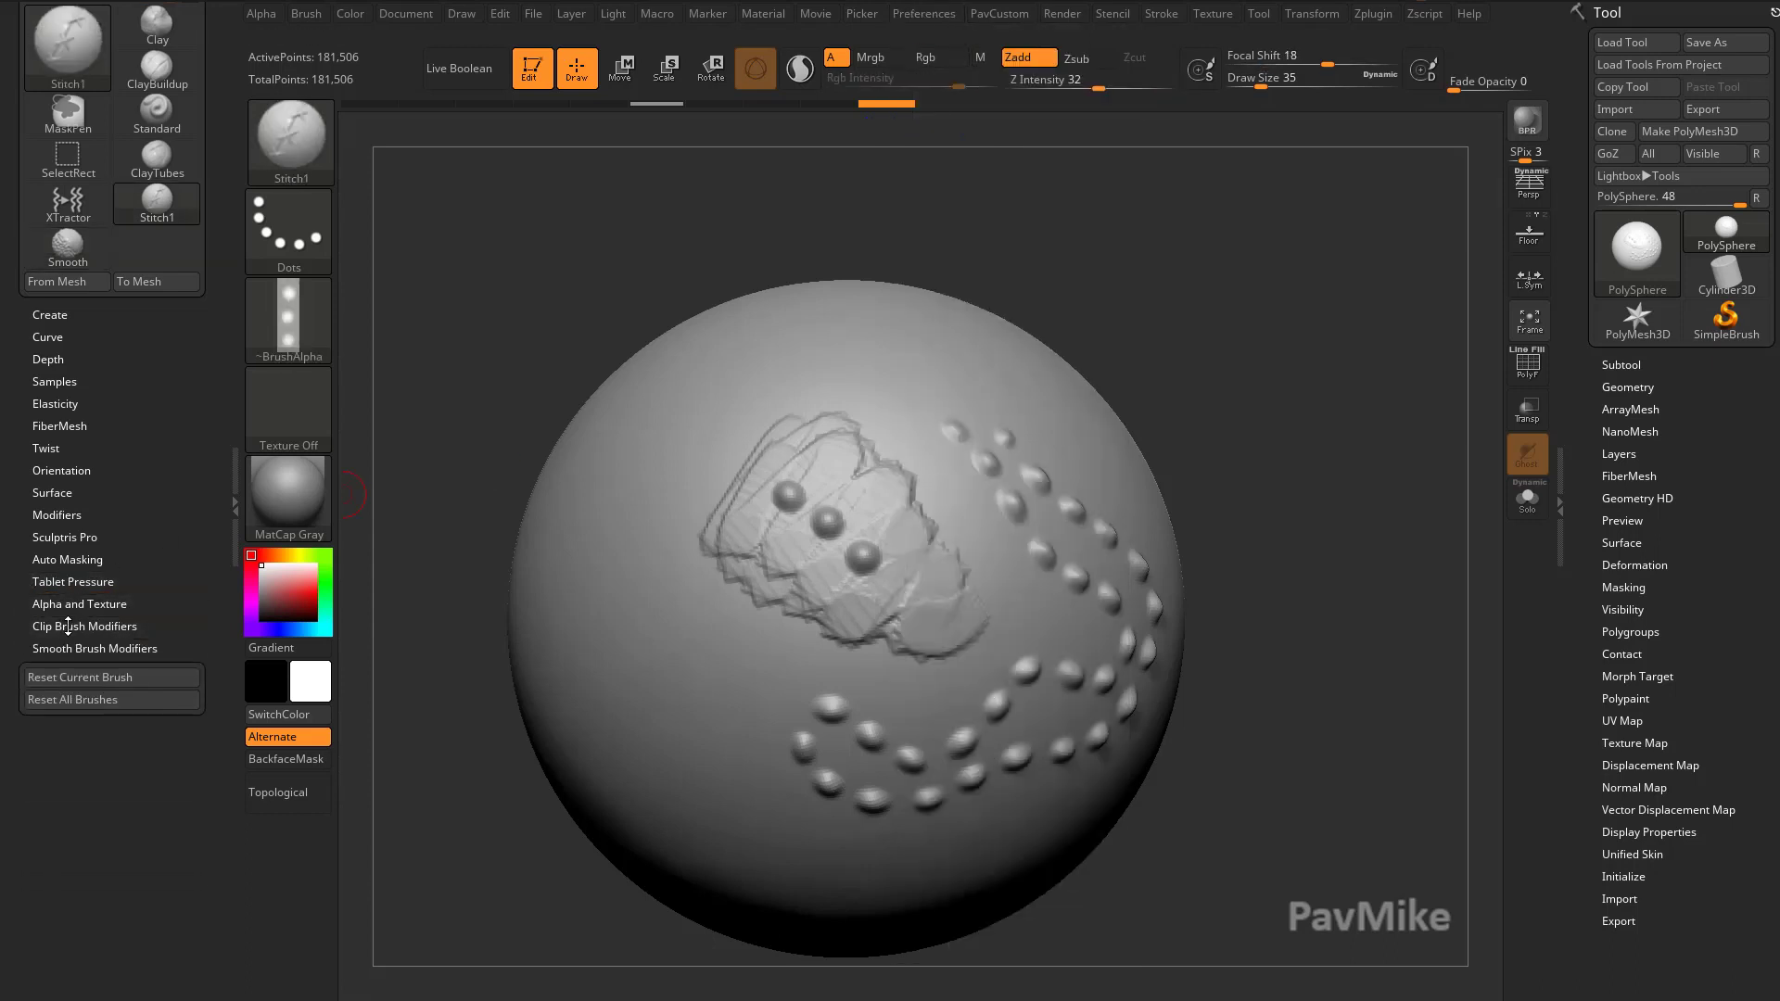
# Dock the Stroke palette above the Brush palette and show the Lazy Mouse settings for the Stitch1 brush.
pyautogui.click(1146, 13)
pyautogui.moveTo(1150, 33)
pyautogui.mouseDown()
pyautogui.moveTo(1001, 82)
pyautogui.moveTo(160, 161)
pyautogui.mouseUp()
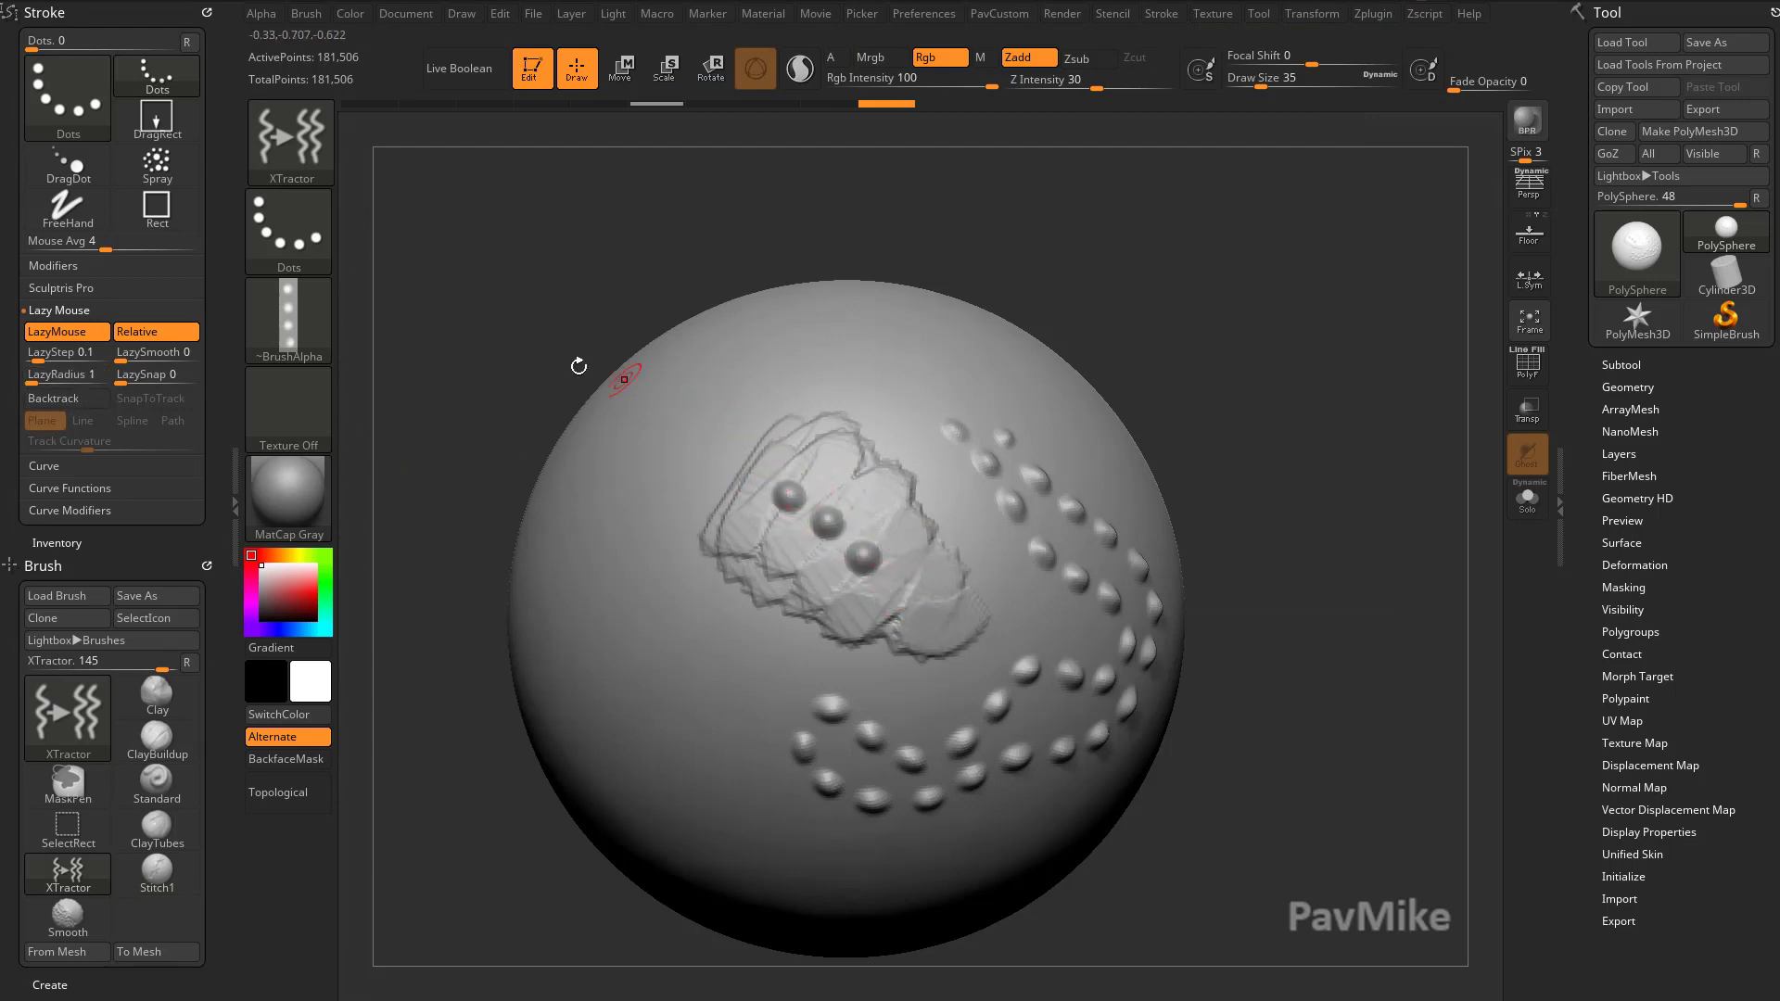
pyautogui.press('b')
pyautogui.press('s')
pyautogui.press('t')
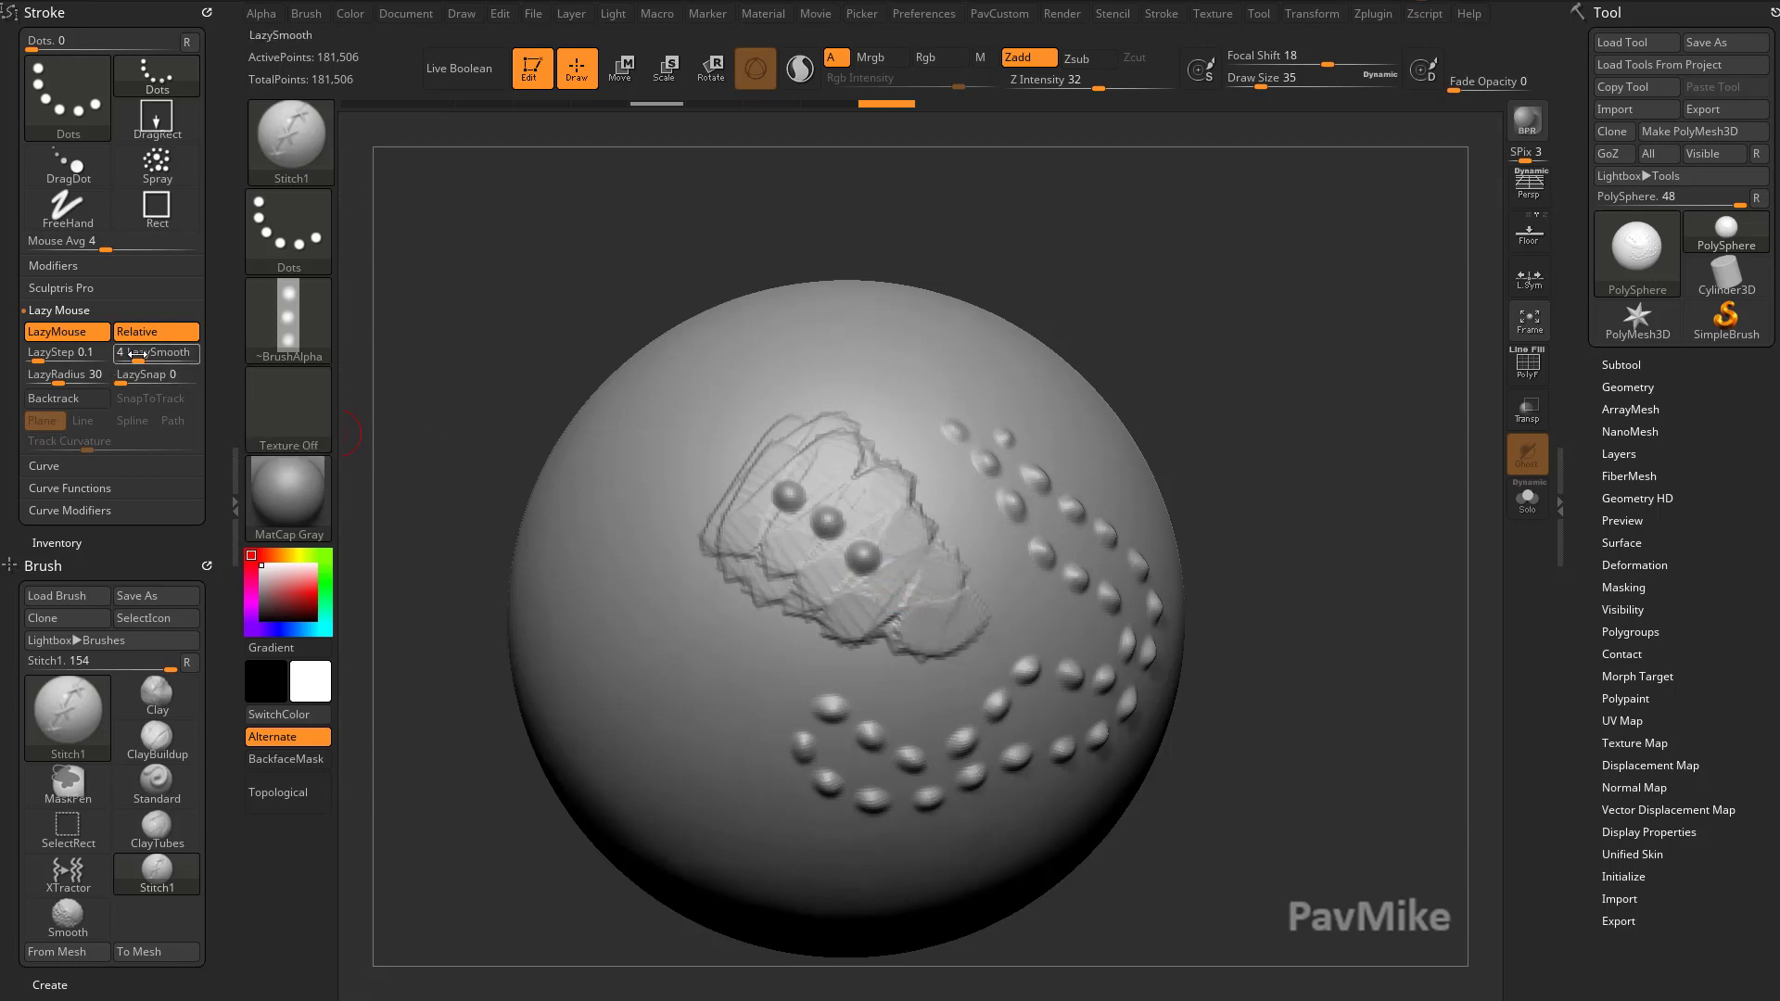
# Compare the Lazy Mouse settings of the XTractor and Stitch1 brushes by switching repeatedly between them.
pyautogui.press('b')
pyautogui.press('x')
pyautogui.press('t')
pyautogui.press('b')
pyautogui.press('s')
pyautogui.press('t')
pyautogui.press('b')
pyautogui.press('x')
pyautogui.press('t')
pyautogui.press('b')
pyautogui.press('s')
pyautogui.press('t')
pyautogui.press('b')
pyautogui.press('x')
pyautogui.press('t')
pyautogui.press('b')
pyautogui.press('s')
pyautogui.press('t')
# Expand the stroke Modifiers, switch to the Standard brush and test a stroke on the sphere's blank side with Roll off.
pyautogui.click(79, 265)
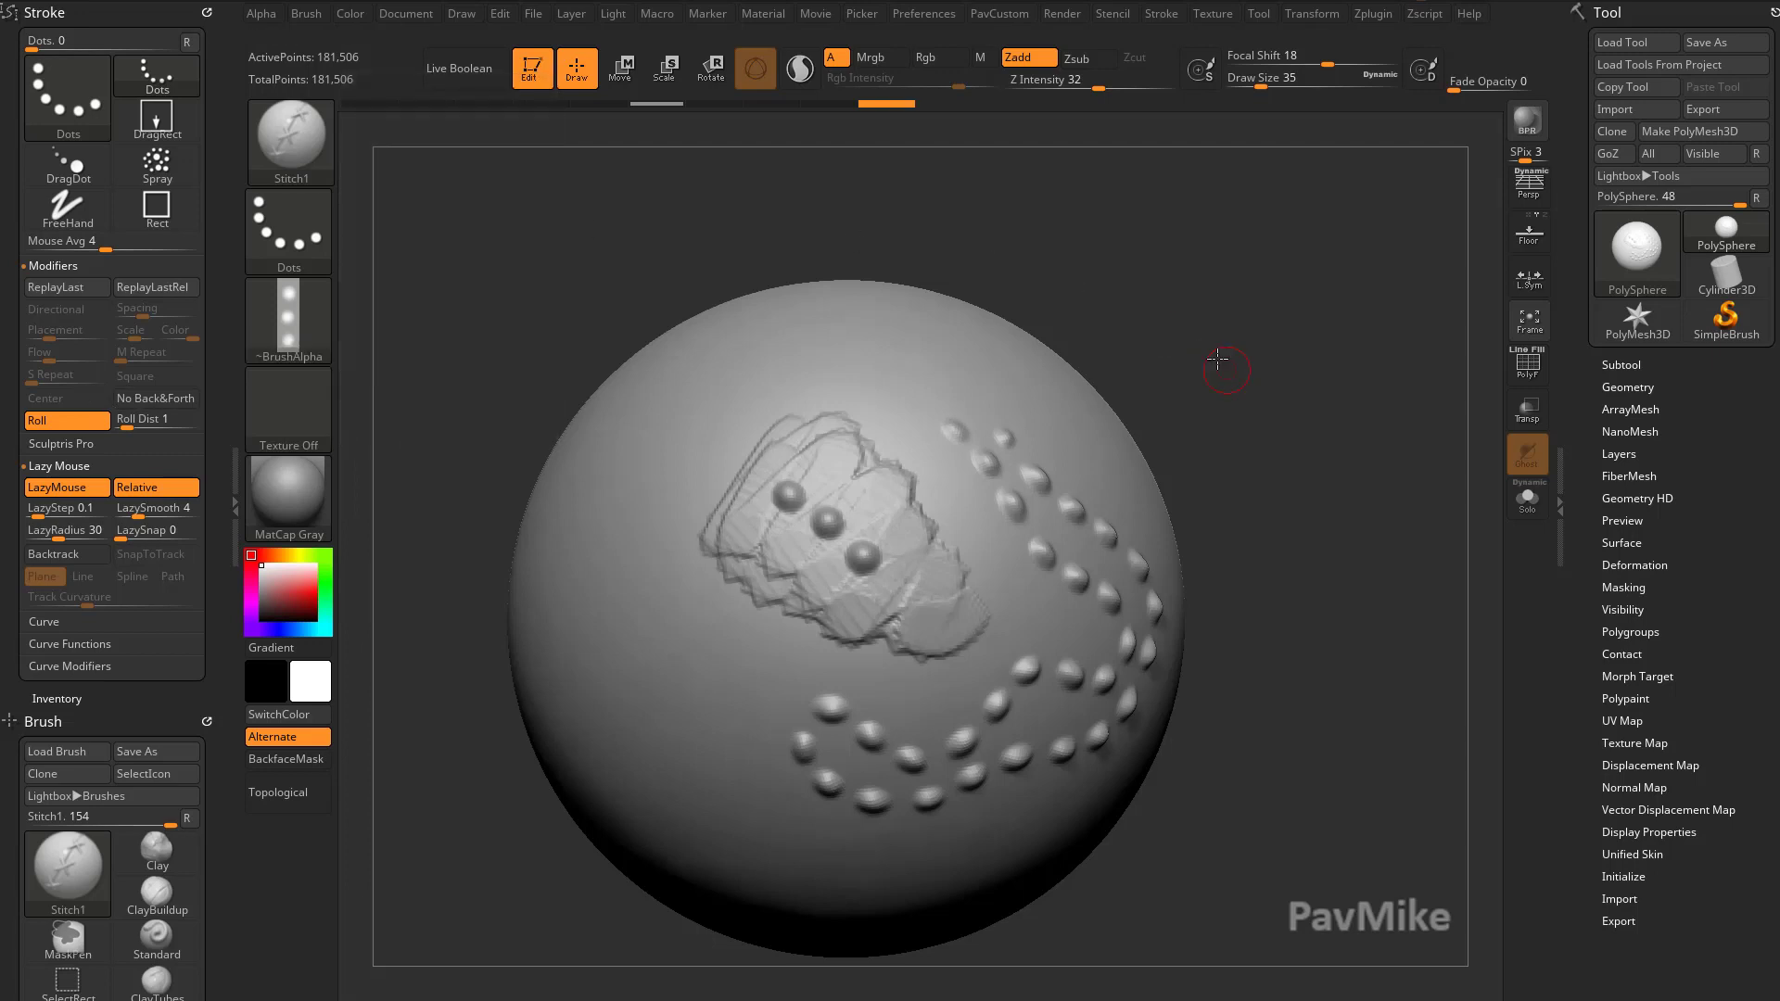
pyautogui.moveTo(1212, 337)
pyautogui.mouseDown()
pyautogui.moveTo(1272, 363)
pyautogui.moveTo(1247, 365)
pyautogui.mouseUp()
pyautogui.press('b')
pyautogui.press('s')
pyautogui.press('t')
pyautogui.moveTo(408, 500); pyautogui.dragTo(441, 506)
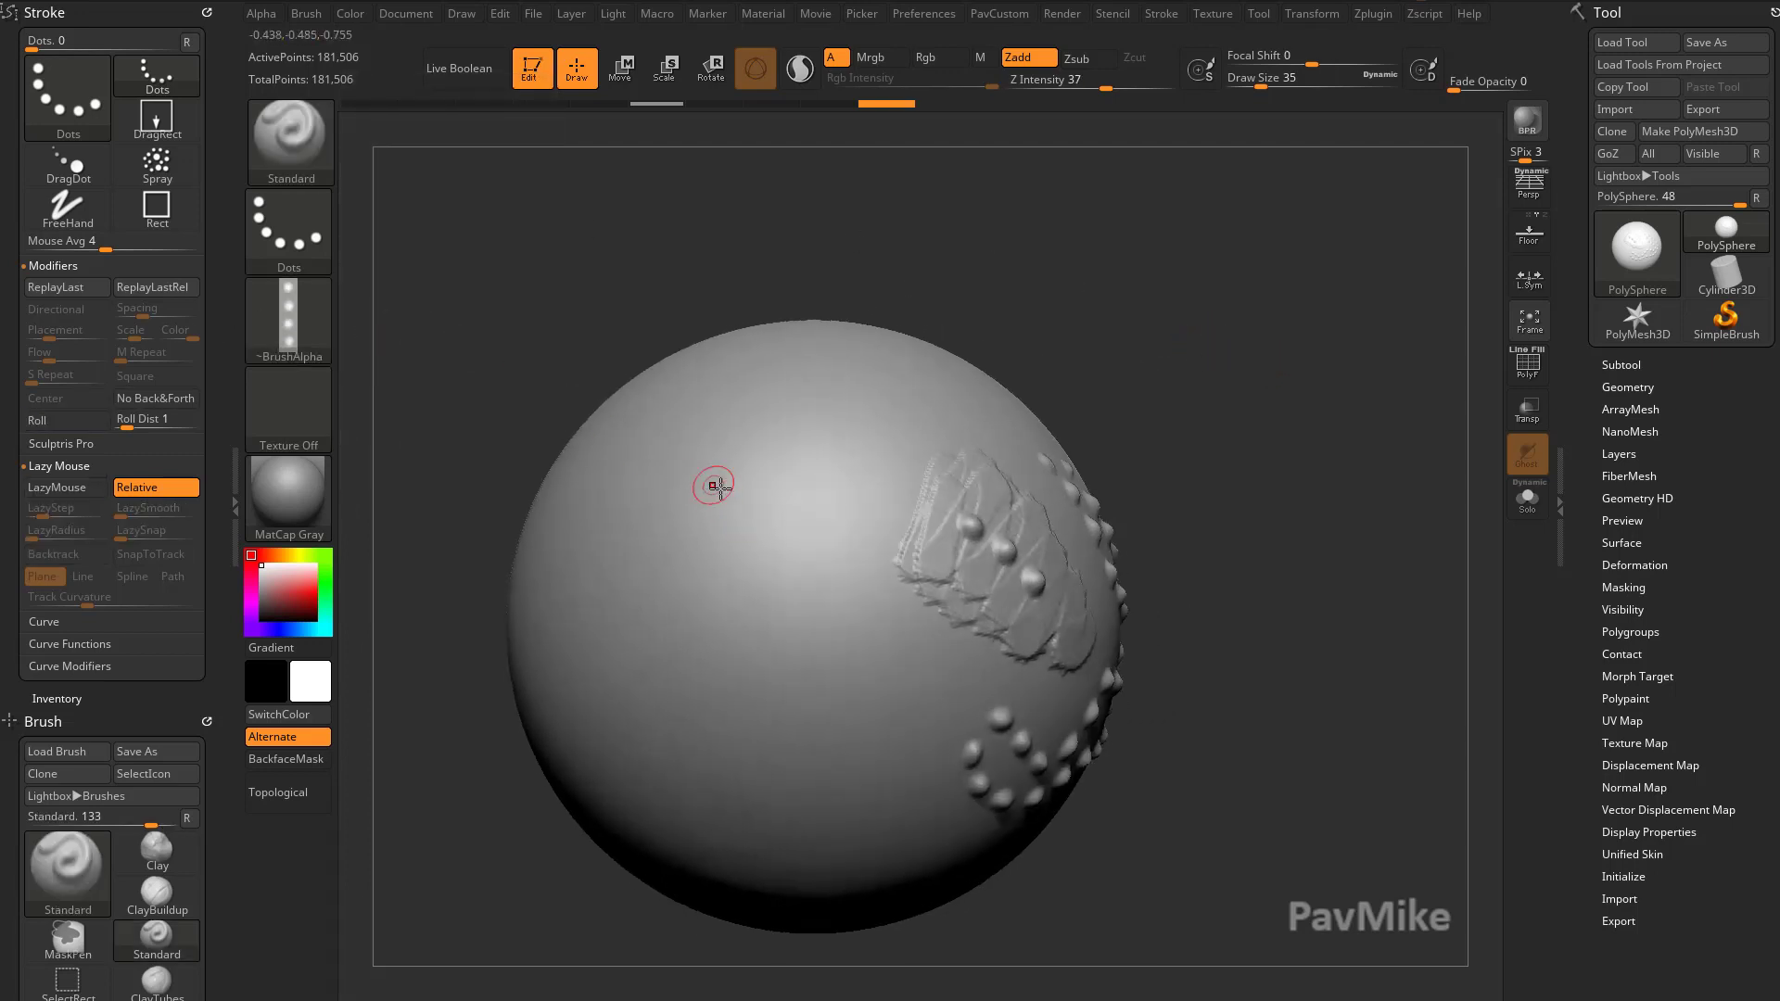
pyautogui.moveTo(725, 491)
pyautogui.mouseDown()
pyautogui.moveTo(825, 742)
pyautogui.moveTo(851, 762)
pyautogui.mouseUp()
pyautogui.hotkey('ctrl', 'z')
# Turn on Roll for the Standard brush, set the draw size to 56 and test a stroke down the blank side.
pyautogui.click(70, 421)
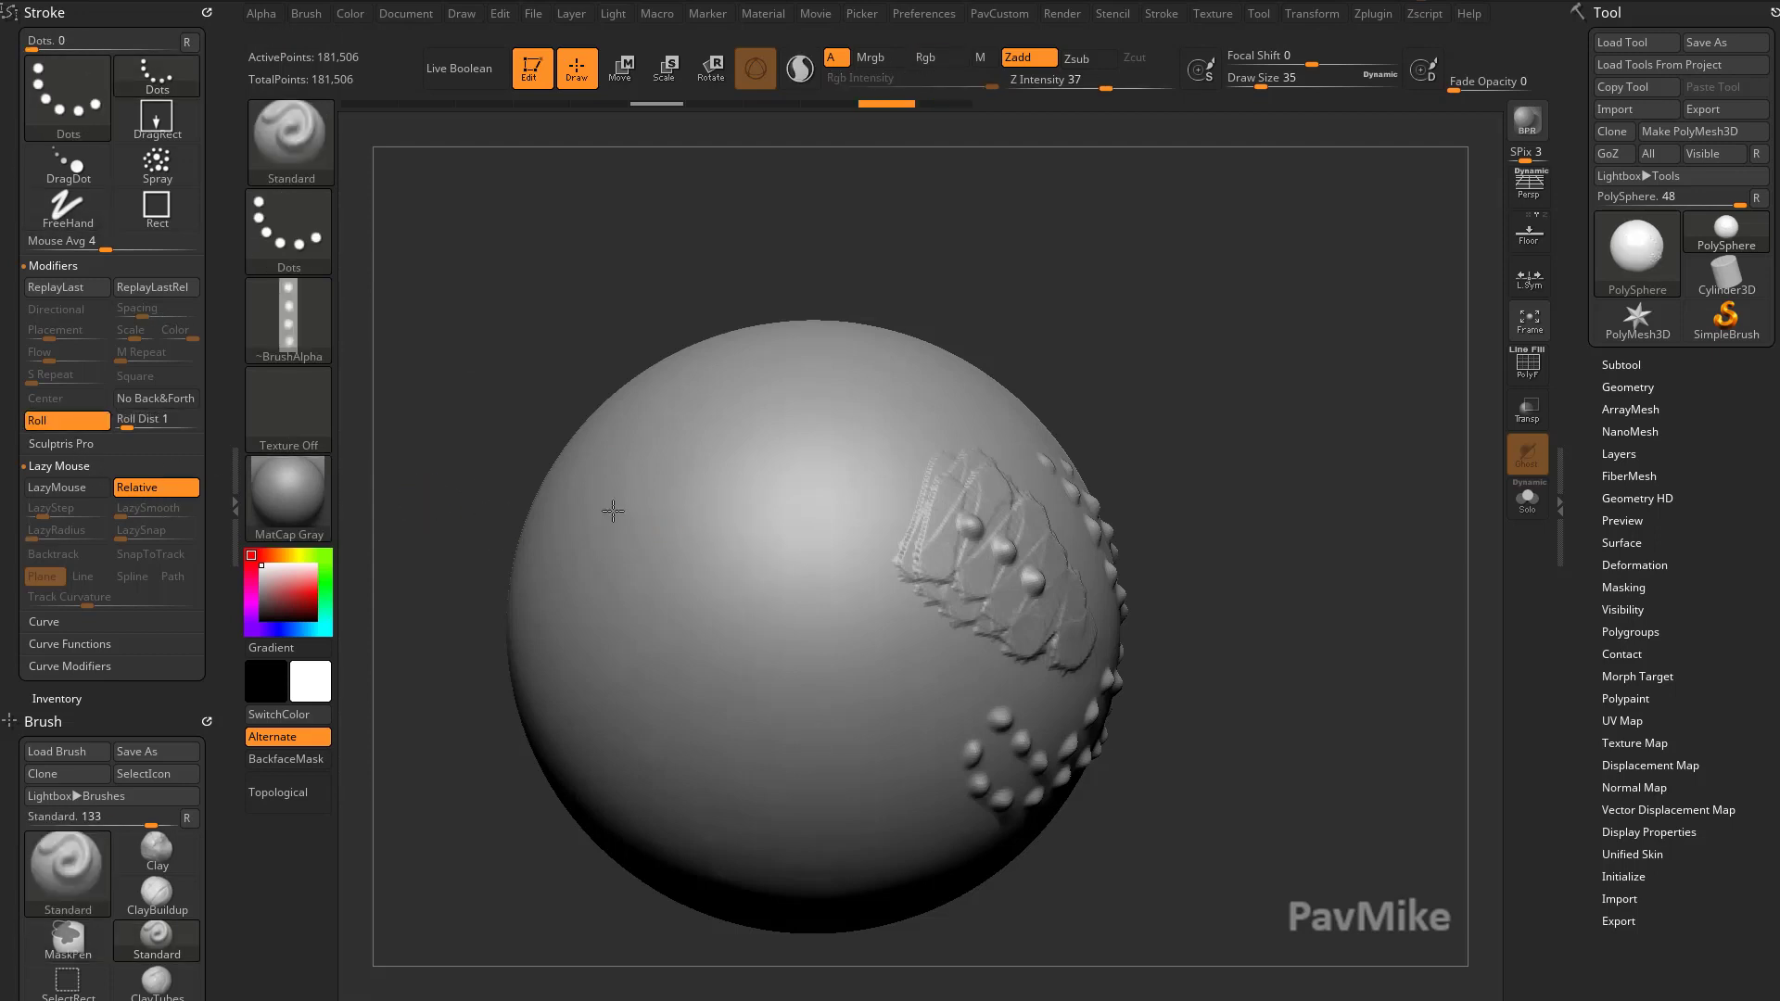
pyautogui.press('s')
pyautogui.moveTo(731, 549); pyautogui.dragTo(740, 549)
pyautogui.moveTo(719, 471)
pyautogui.mouseDown()
pyautogui.moveTo(793, 737)
pyautogui.moveTo(932, 778)
pyautogui.mouseUp()
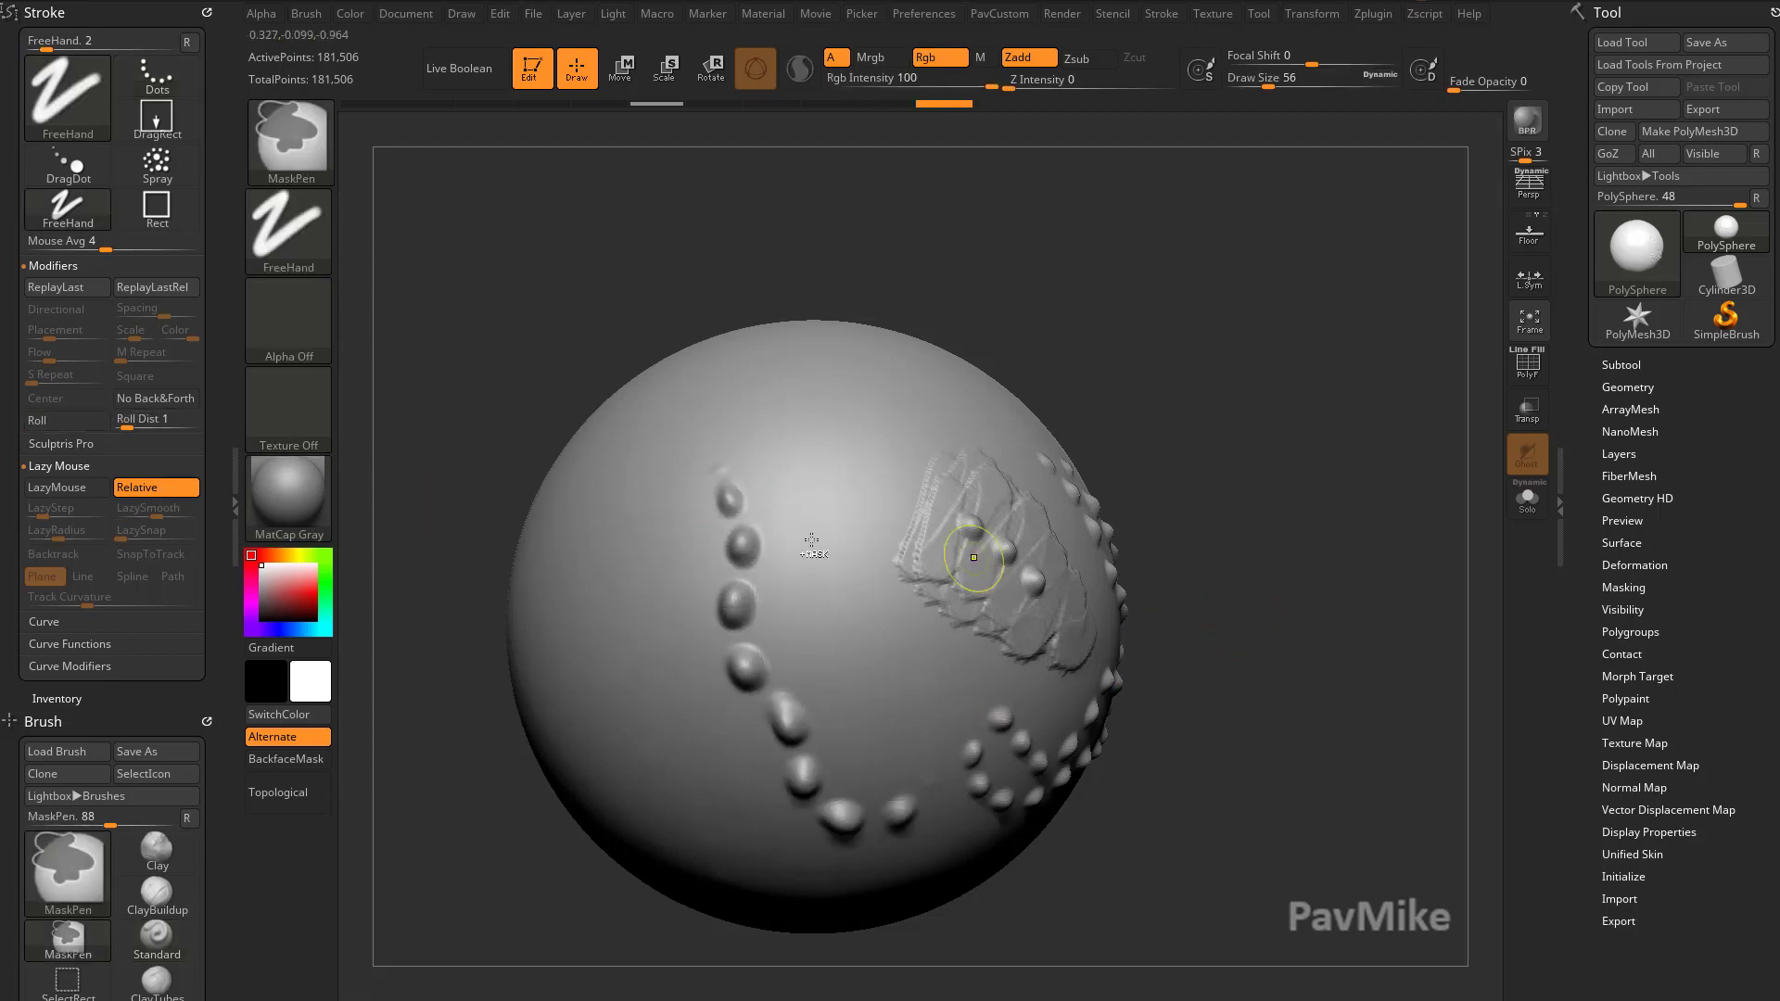
pyautogui.hotkey('ctrl', 'z')
# Paint long curving strokes of the rolling bead alpha over the sphere's blank side at draw size 25.
pyautogui.moveTo(735, 425)
pyautogui.mouseDown()
pyautogui.moveTo(787, 521)
pyautogui.moveTo(742, 792)
pyautogui.moveTo(732, 524)
pyautogui.mouseUp()
pyautogui.moveTo(891, 493); pyautogui.dragTo(725, 644)
pyautogui.moveTo(1271, 522); pyautogui.dragTo(1191, 533)
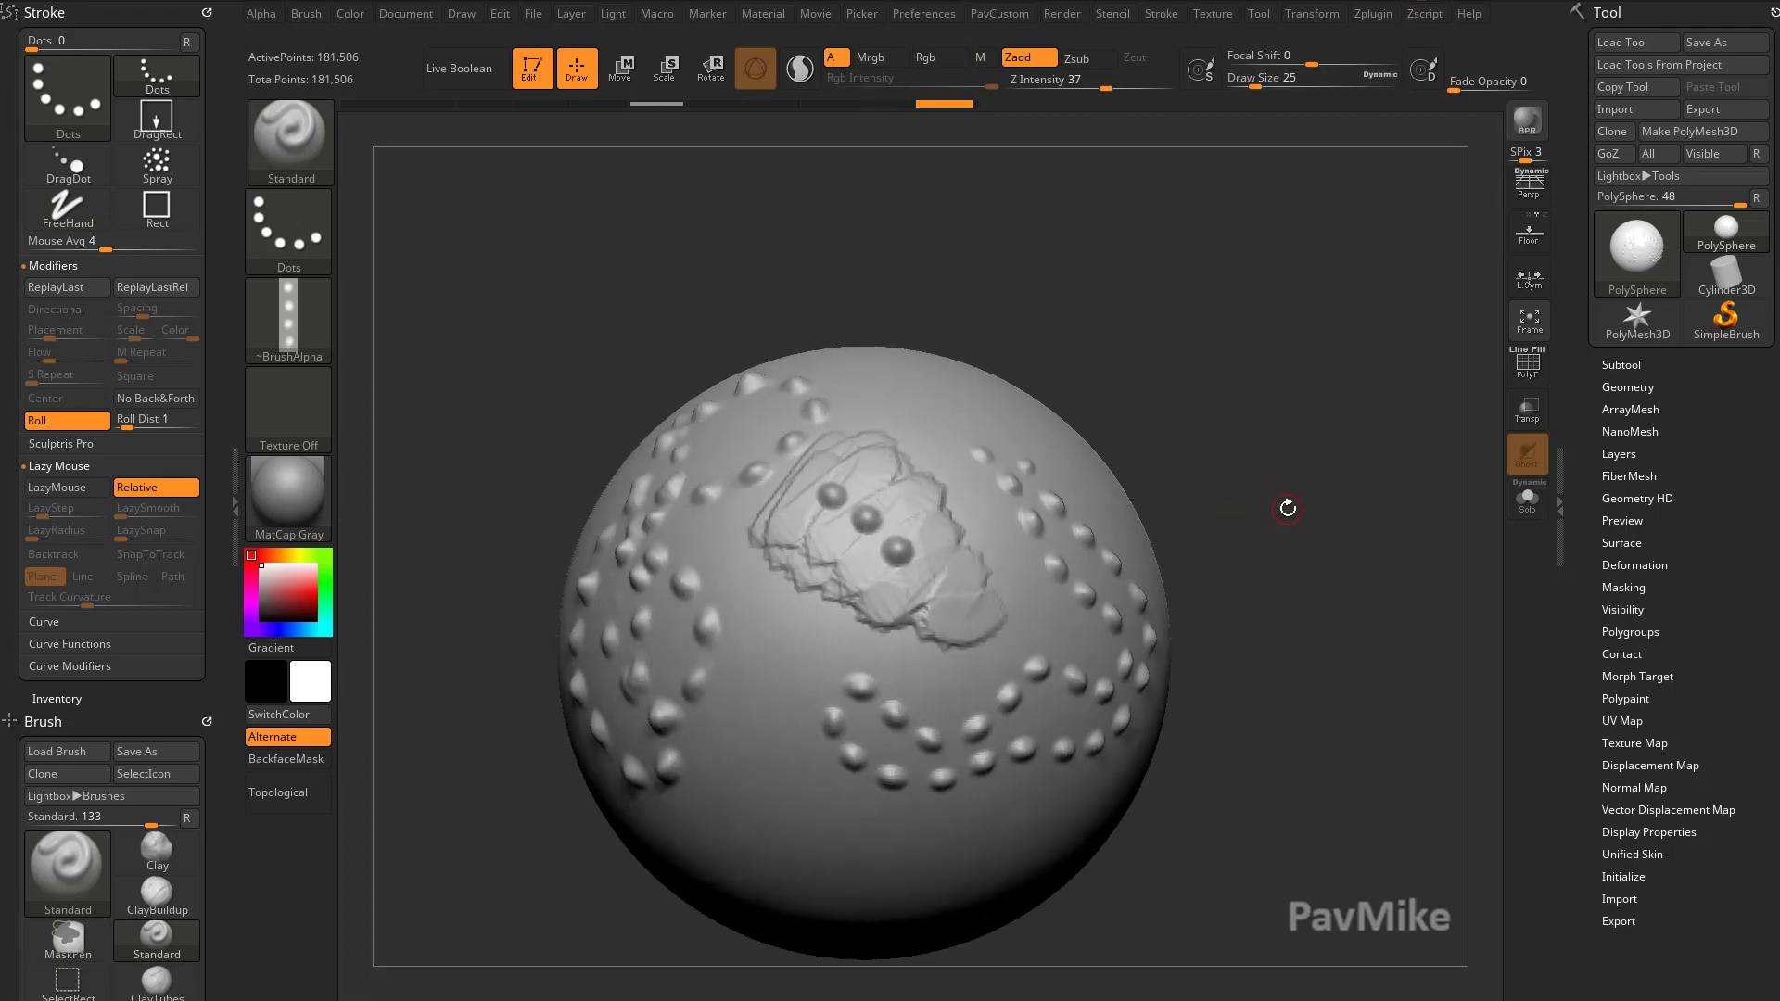